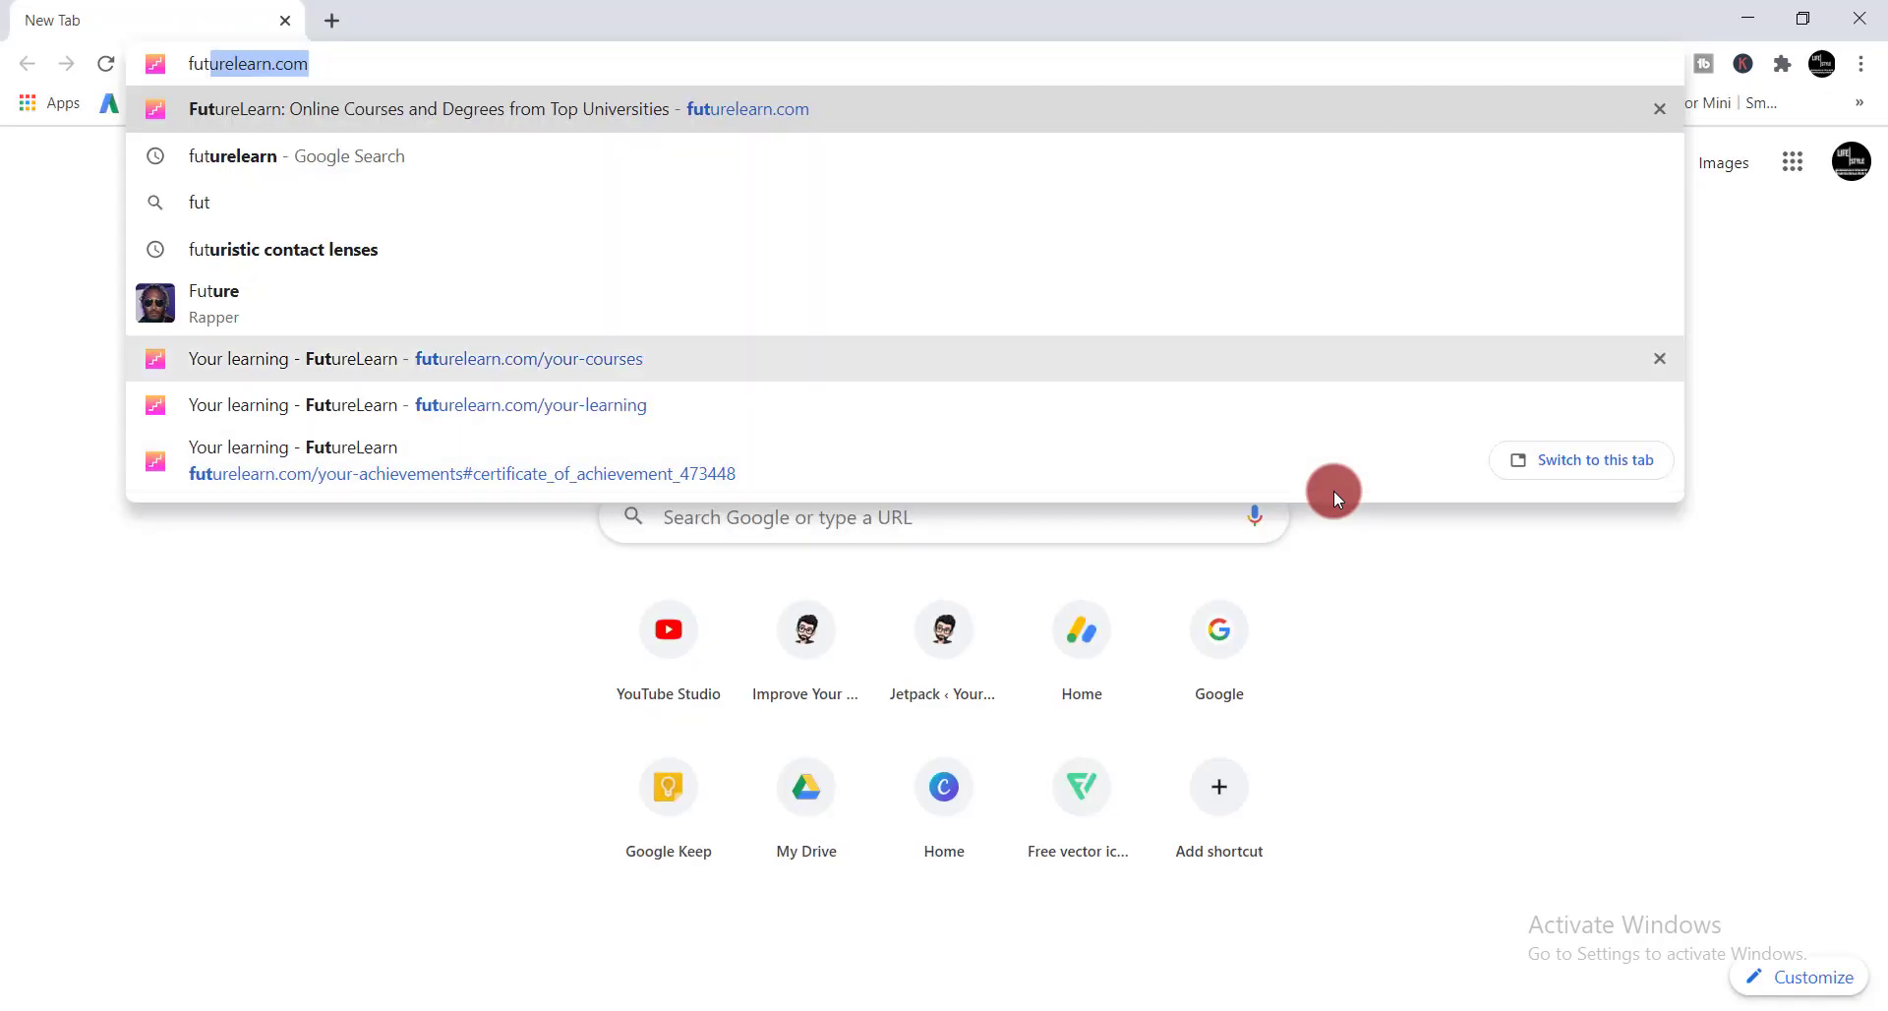
# Step: Open futurelearn.com from the address bar suggestion
pyautogui.click(812, 108)
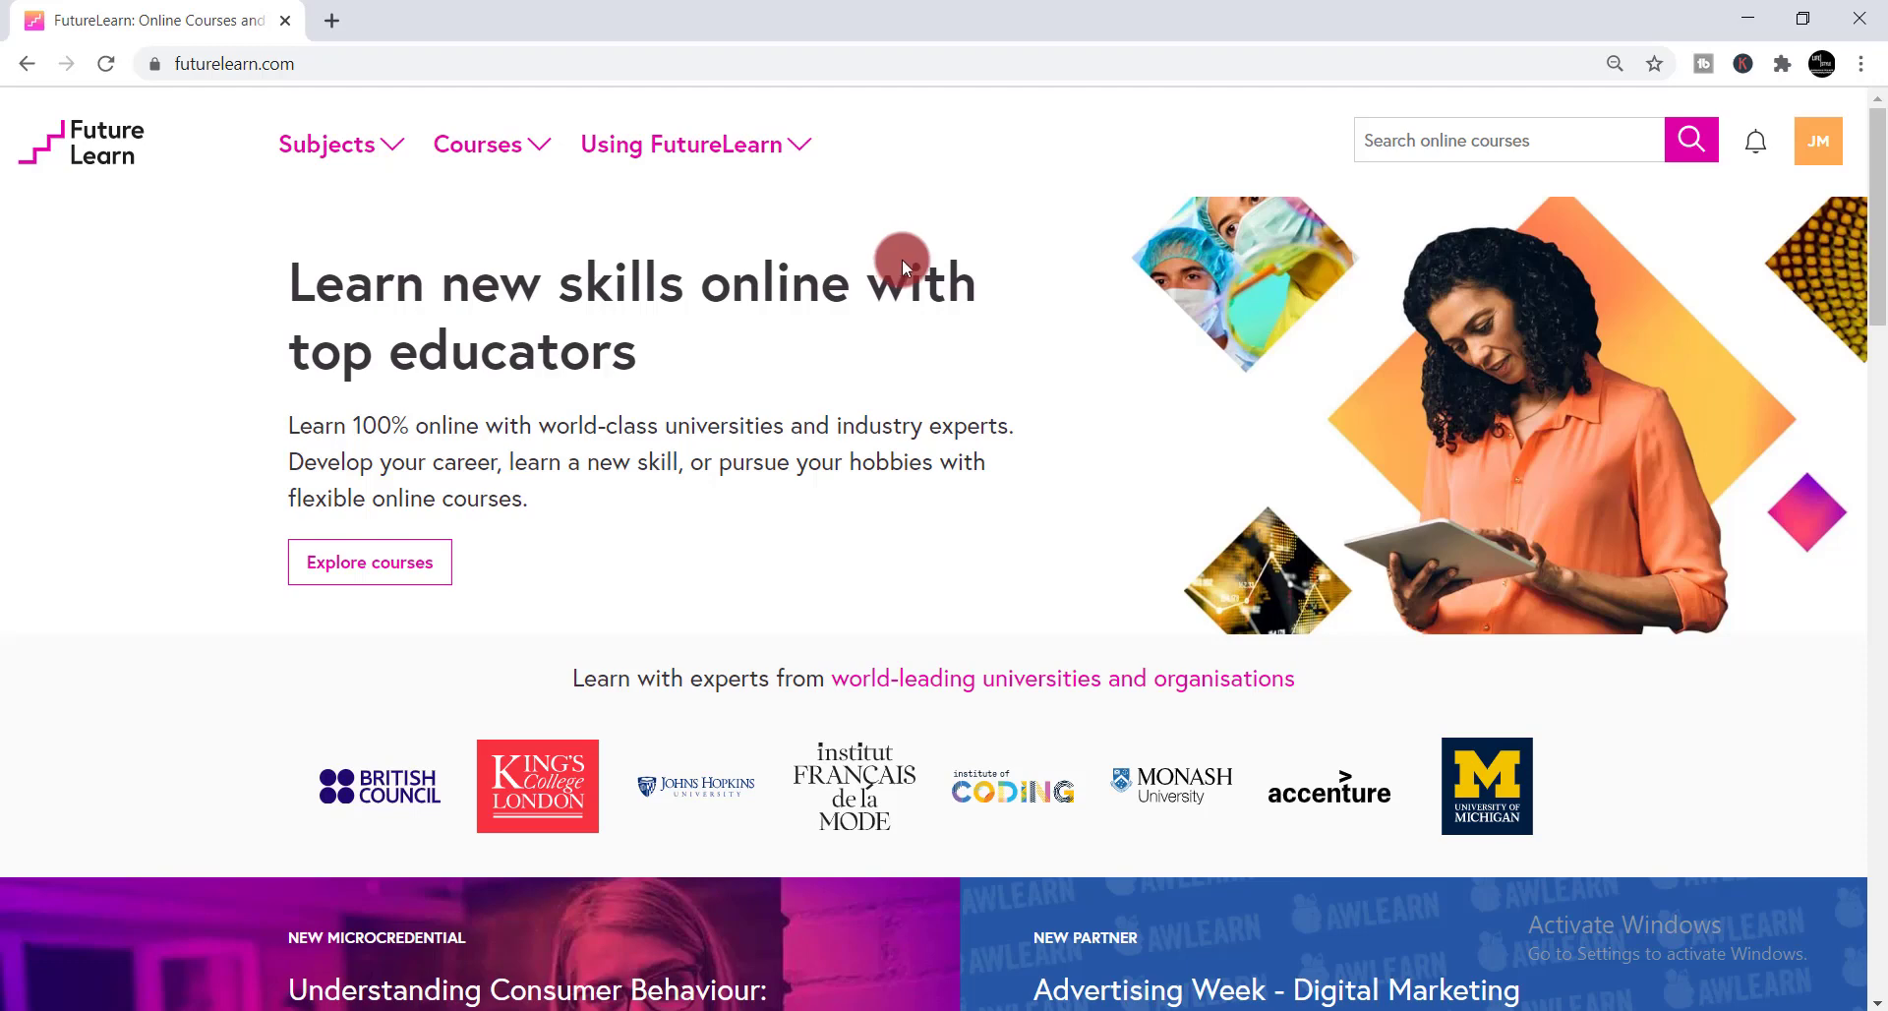
# Step: Follow the certificate notification from the bell to the Achievements section of Your learning
pyautogui.click(1756, 146)
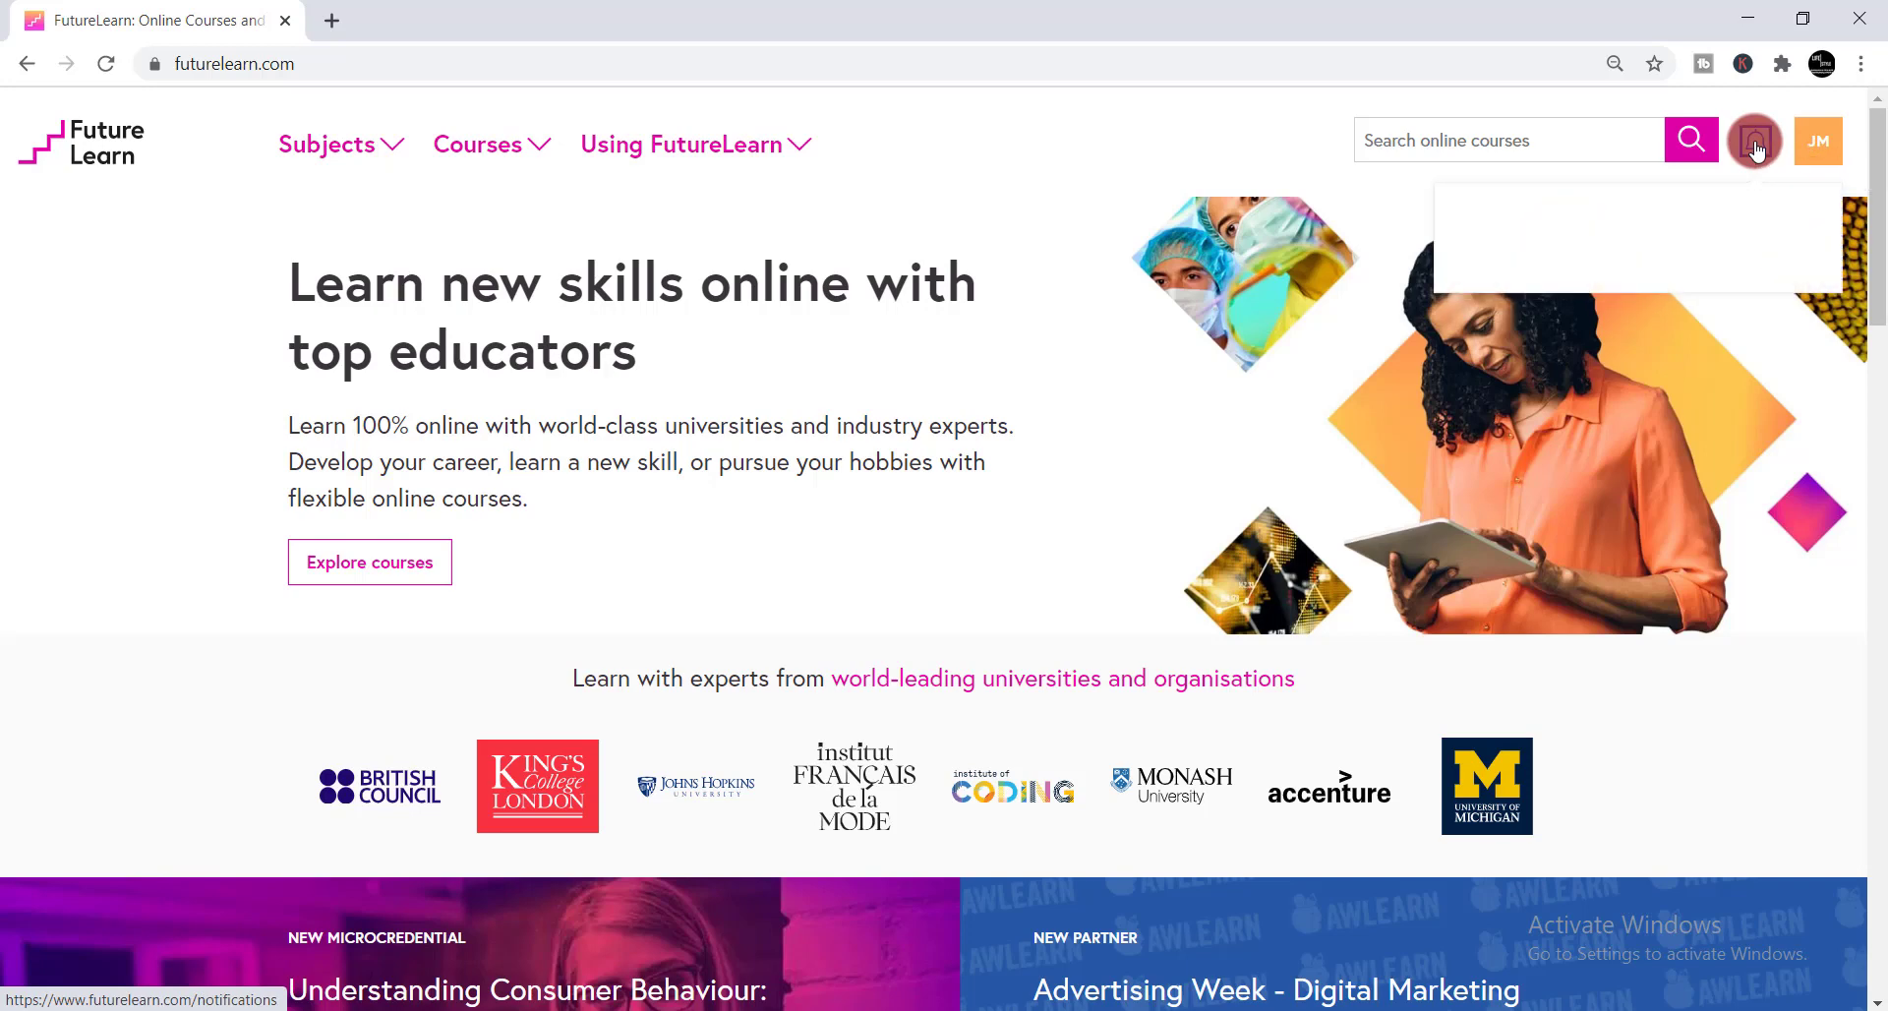
pyautogui.click(1713, 279)
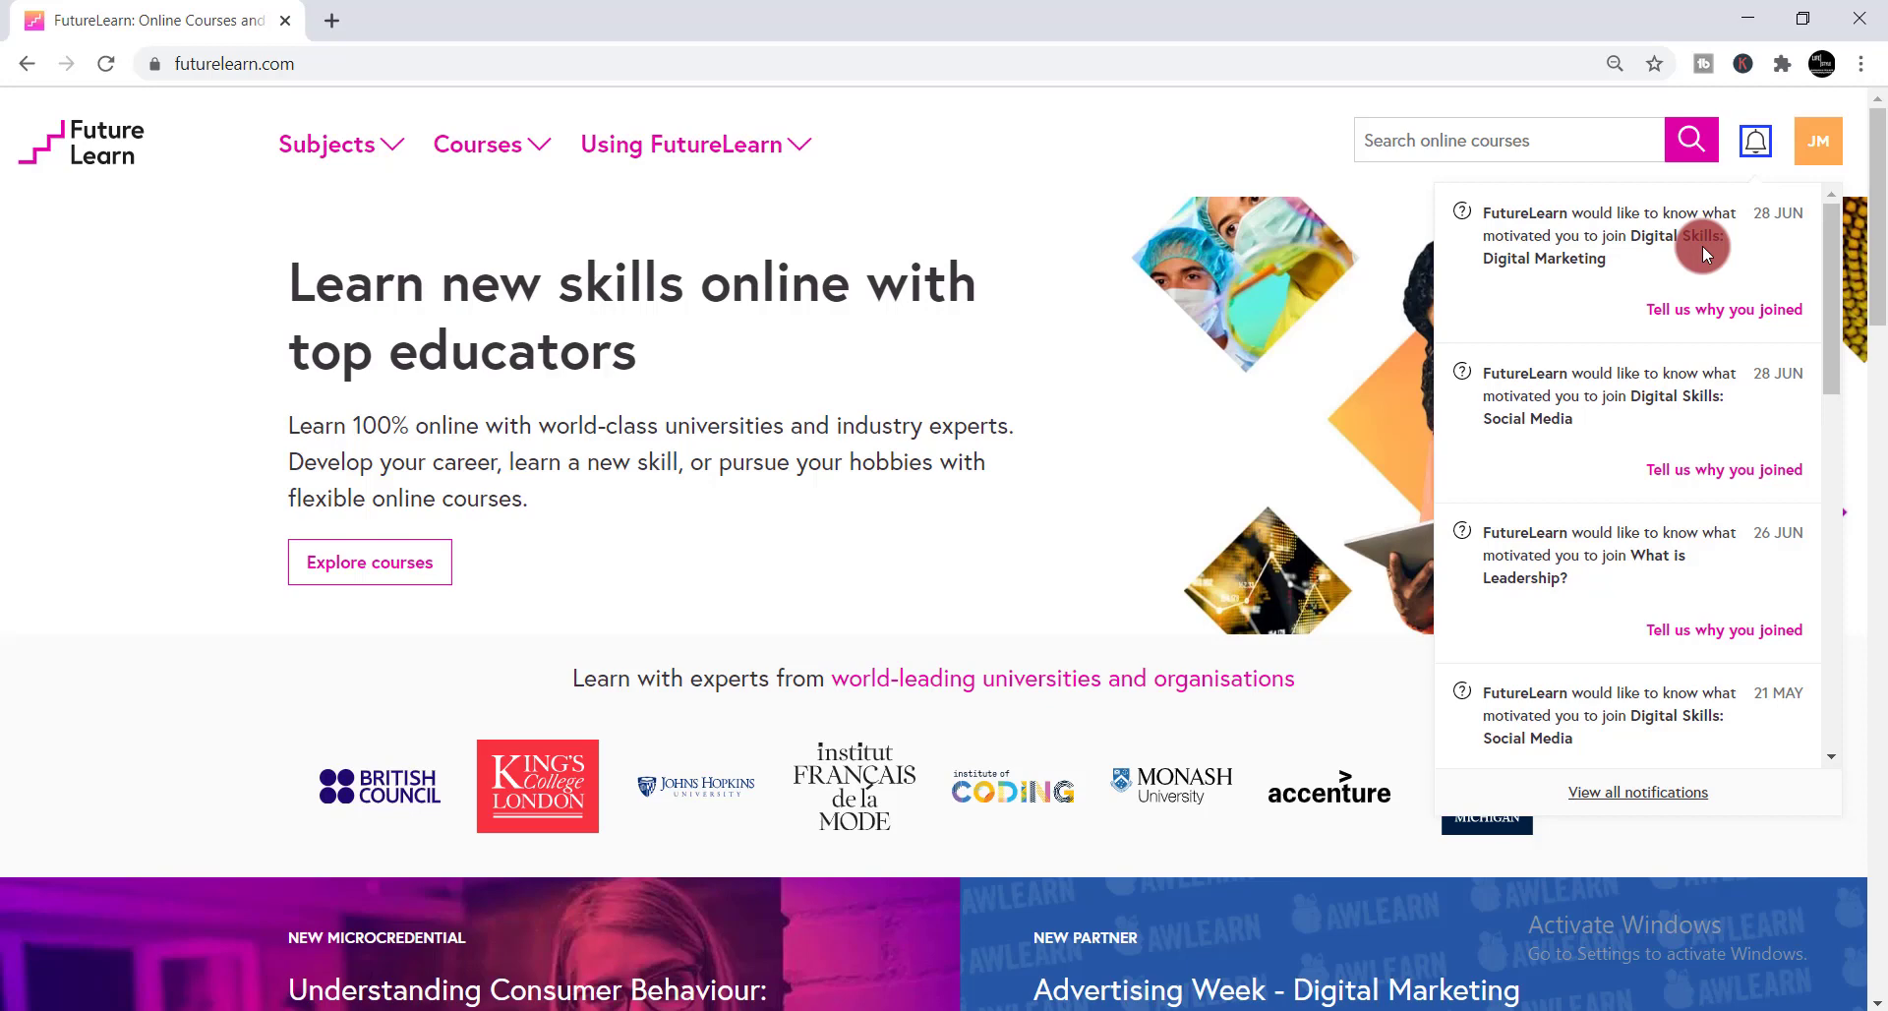
pyautogui.scroll(-5, 1702, 245)
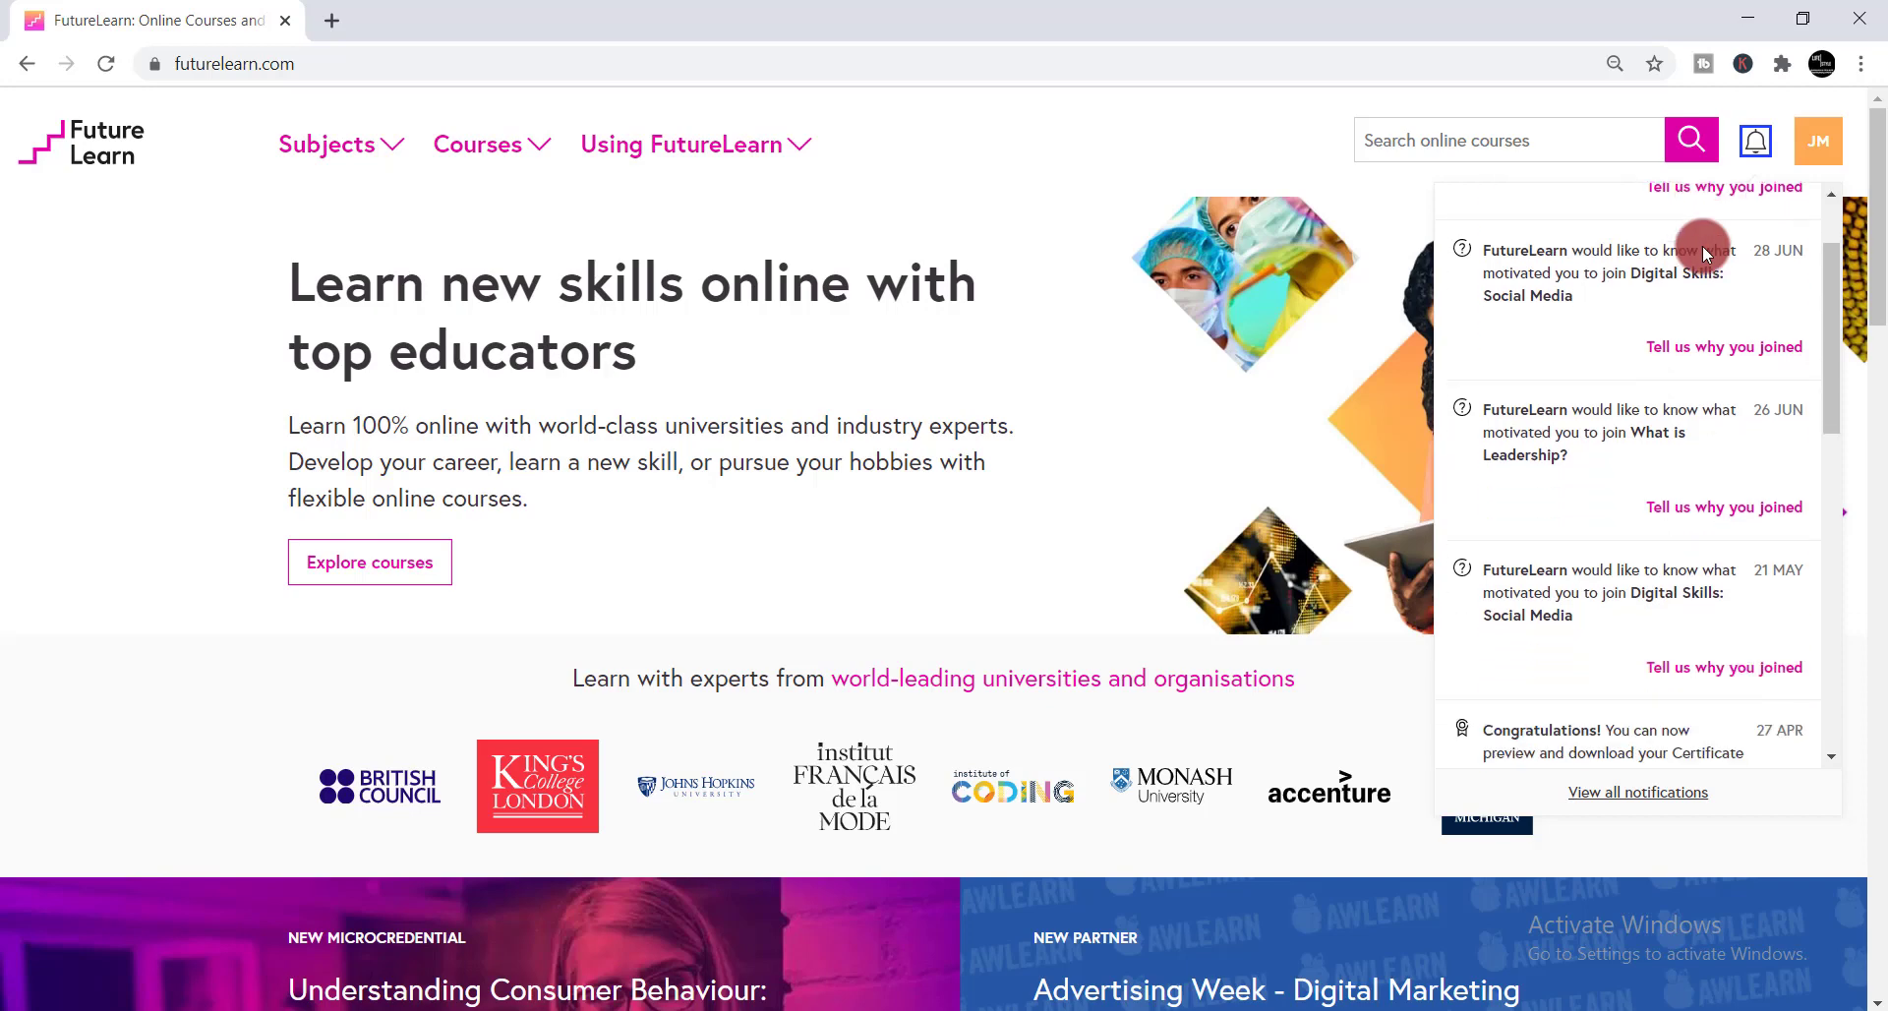
pyautogui.scroll(-1, 1702, 244)
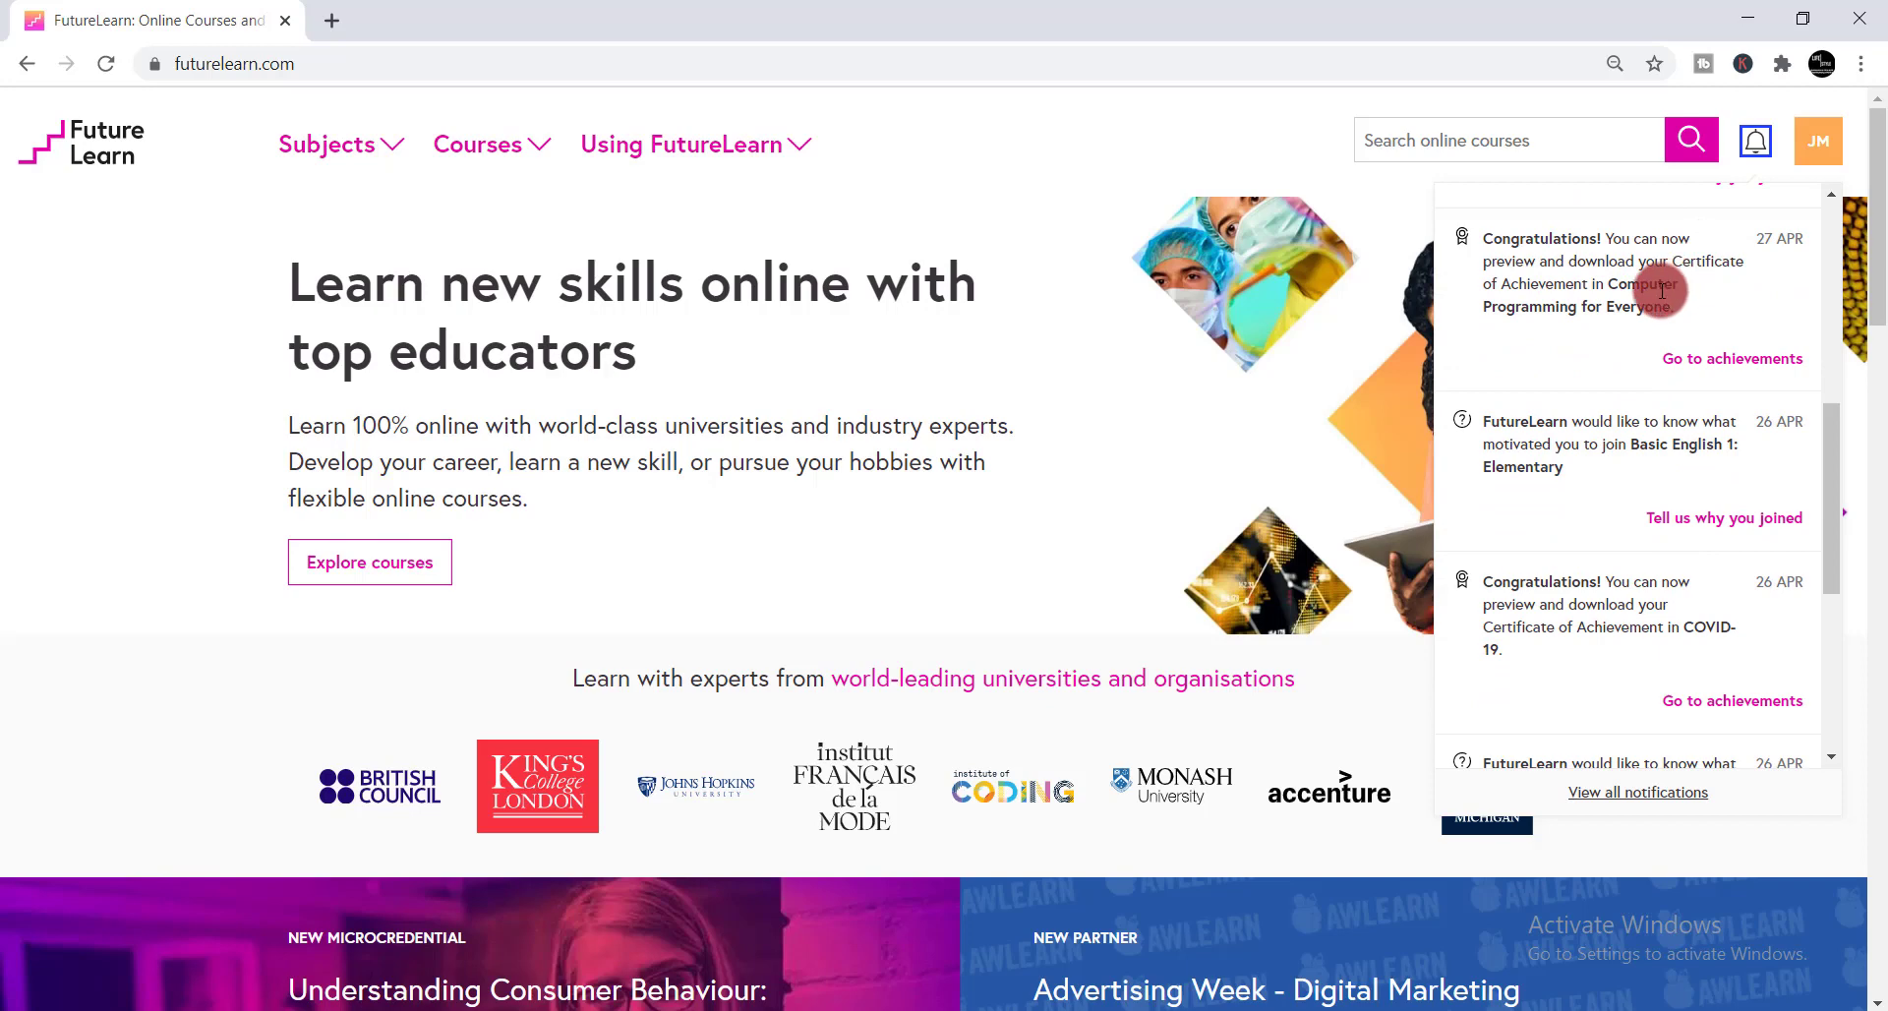
pyautogui.click(1712, 360)
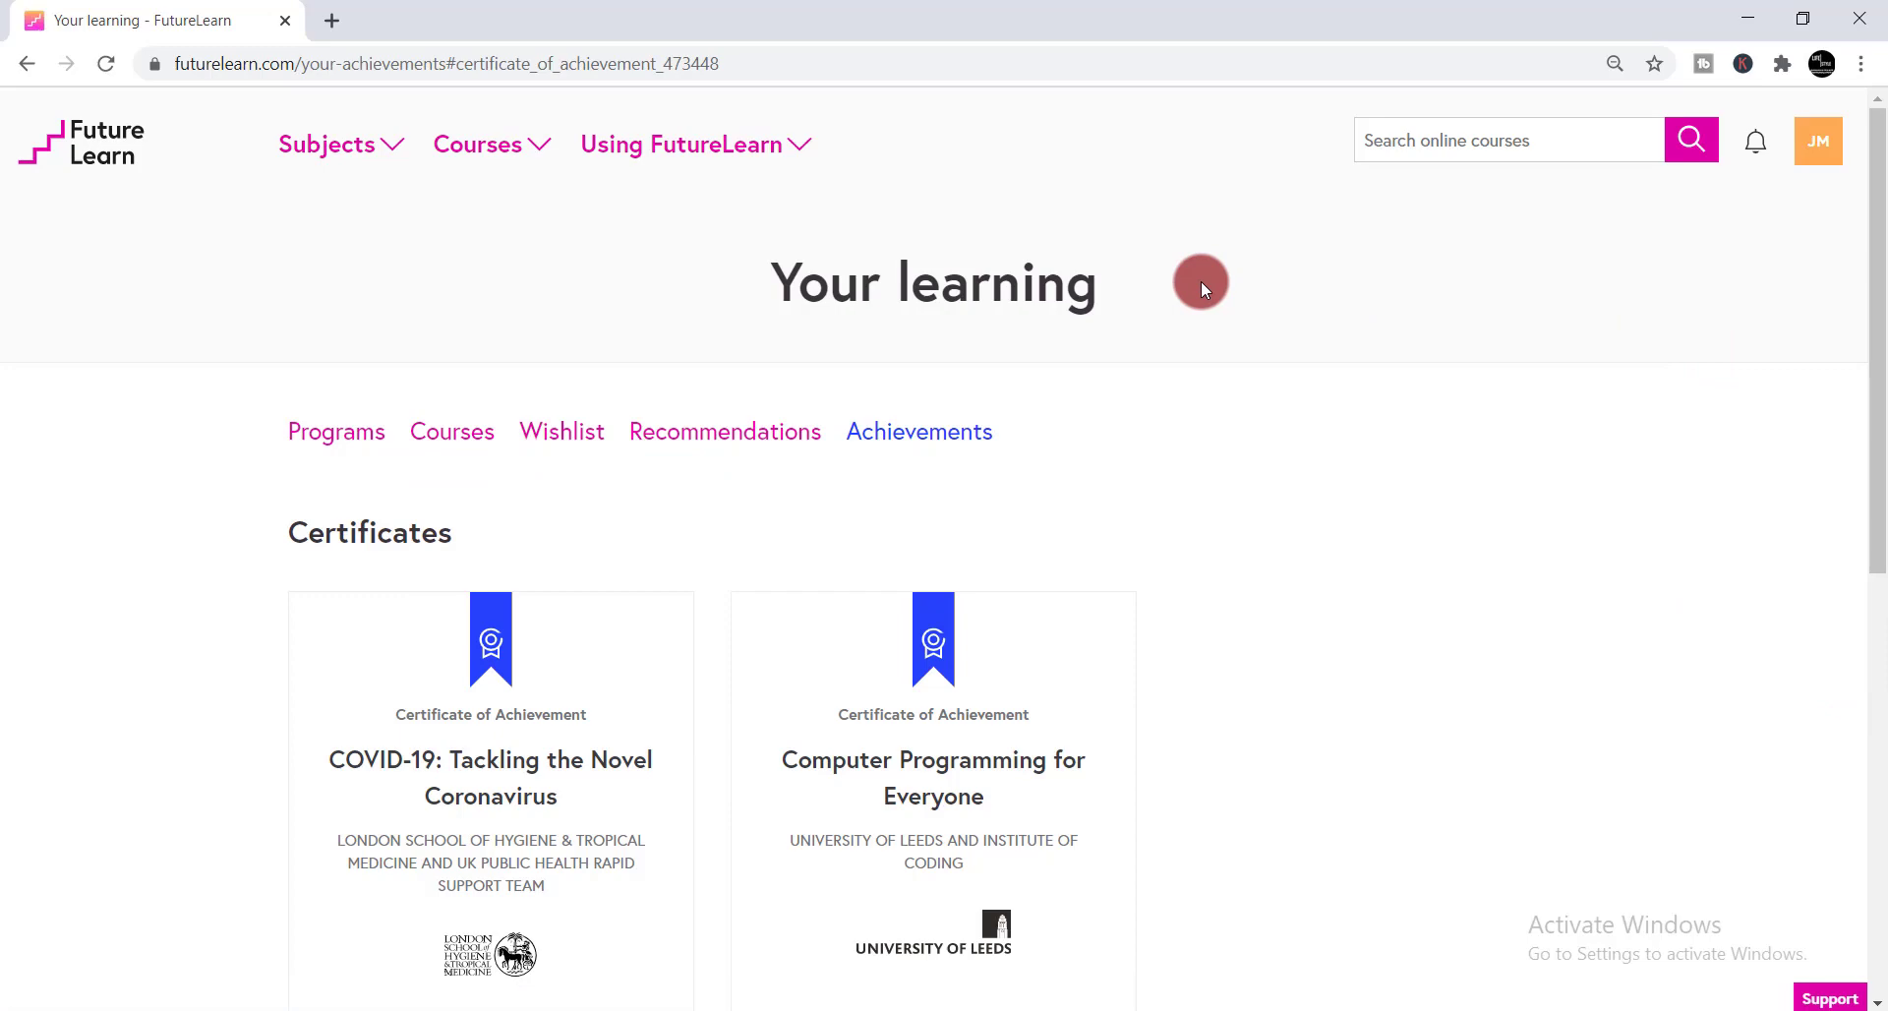
# Step: Open the share options for the Computer Programming for Everyone certificate
pyautogui.scroll(-5, 1200, 280)
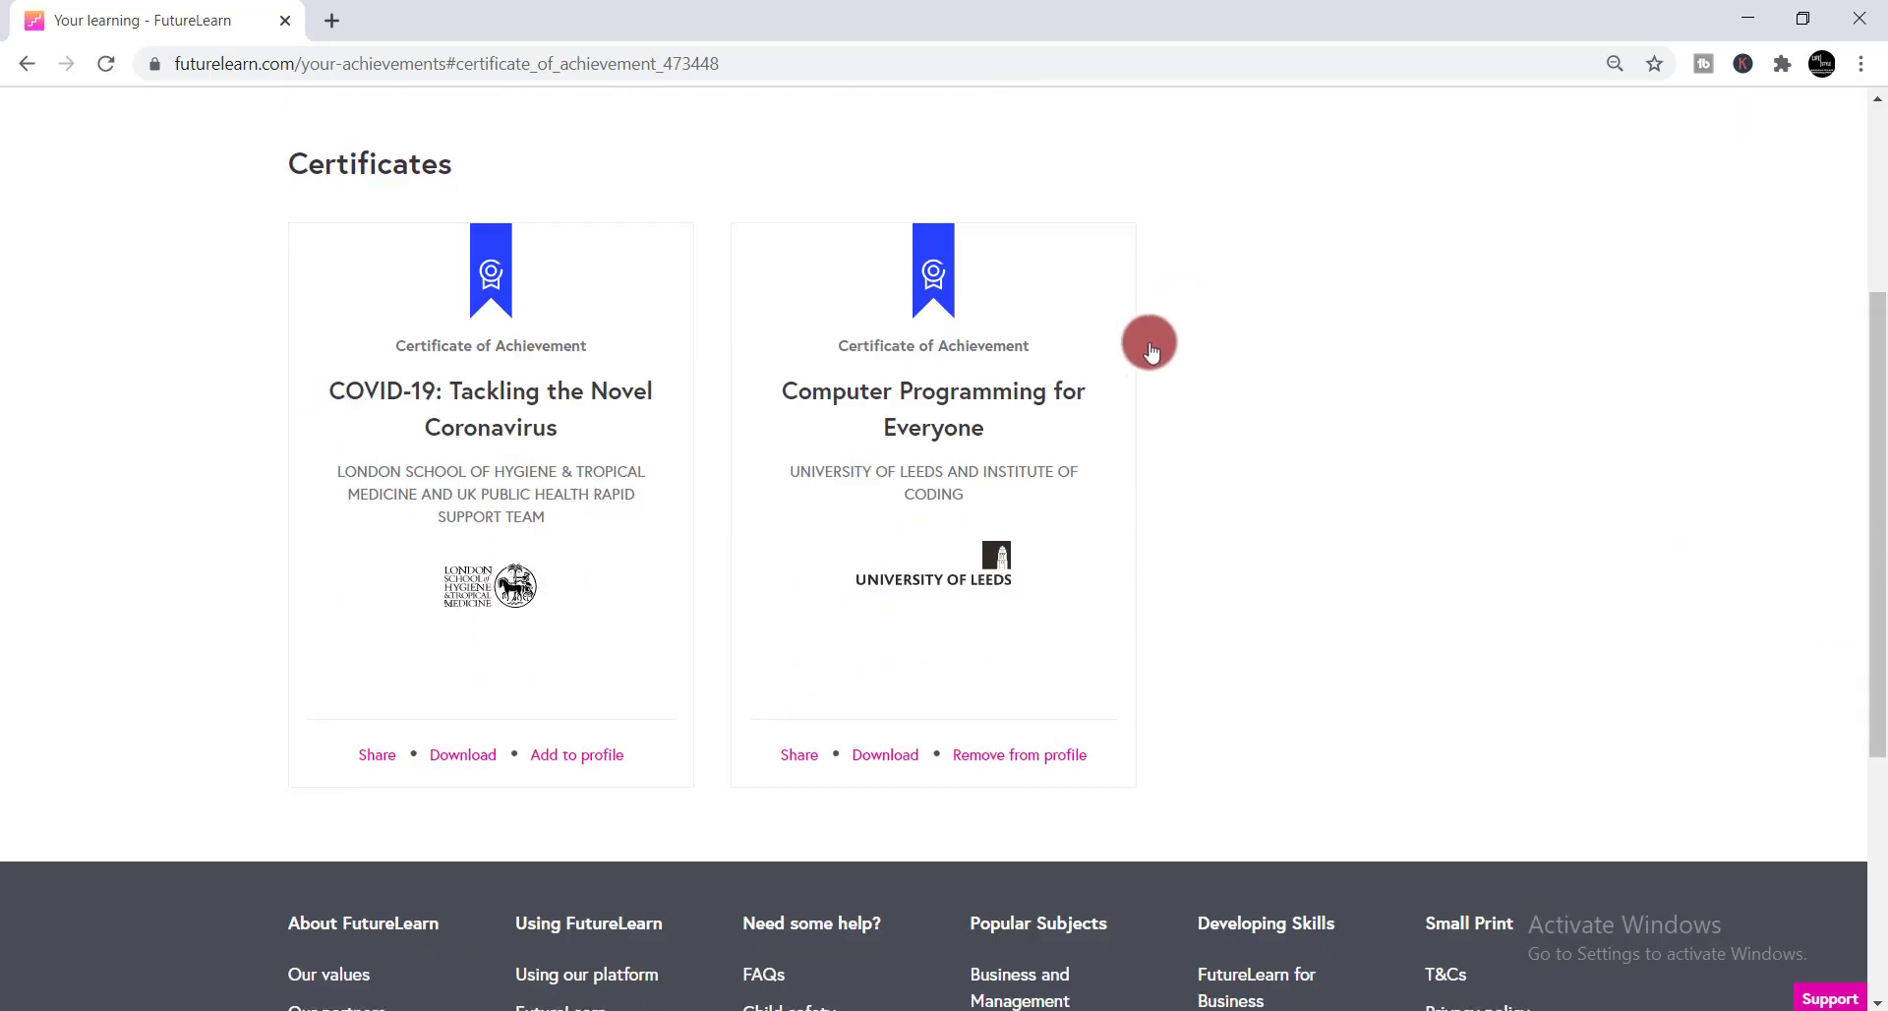
pyautogui.scroll(4, 1062, 443)
pyautogui.scroll(1, 968, 551)
pyautogui.scroll(-4, 968, 552)
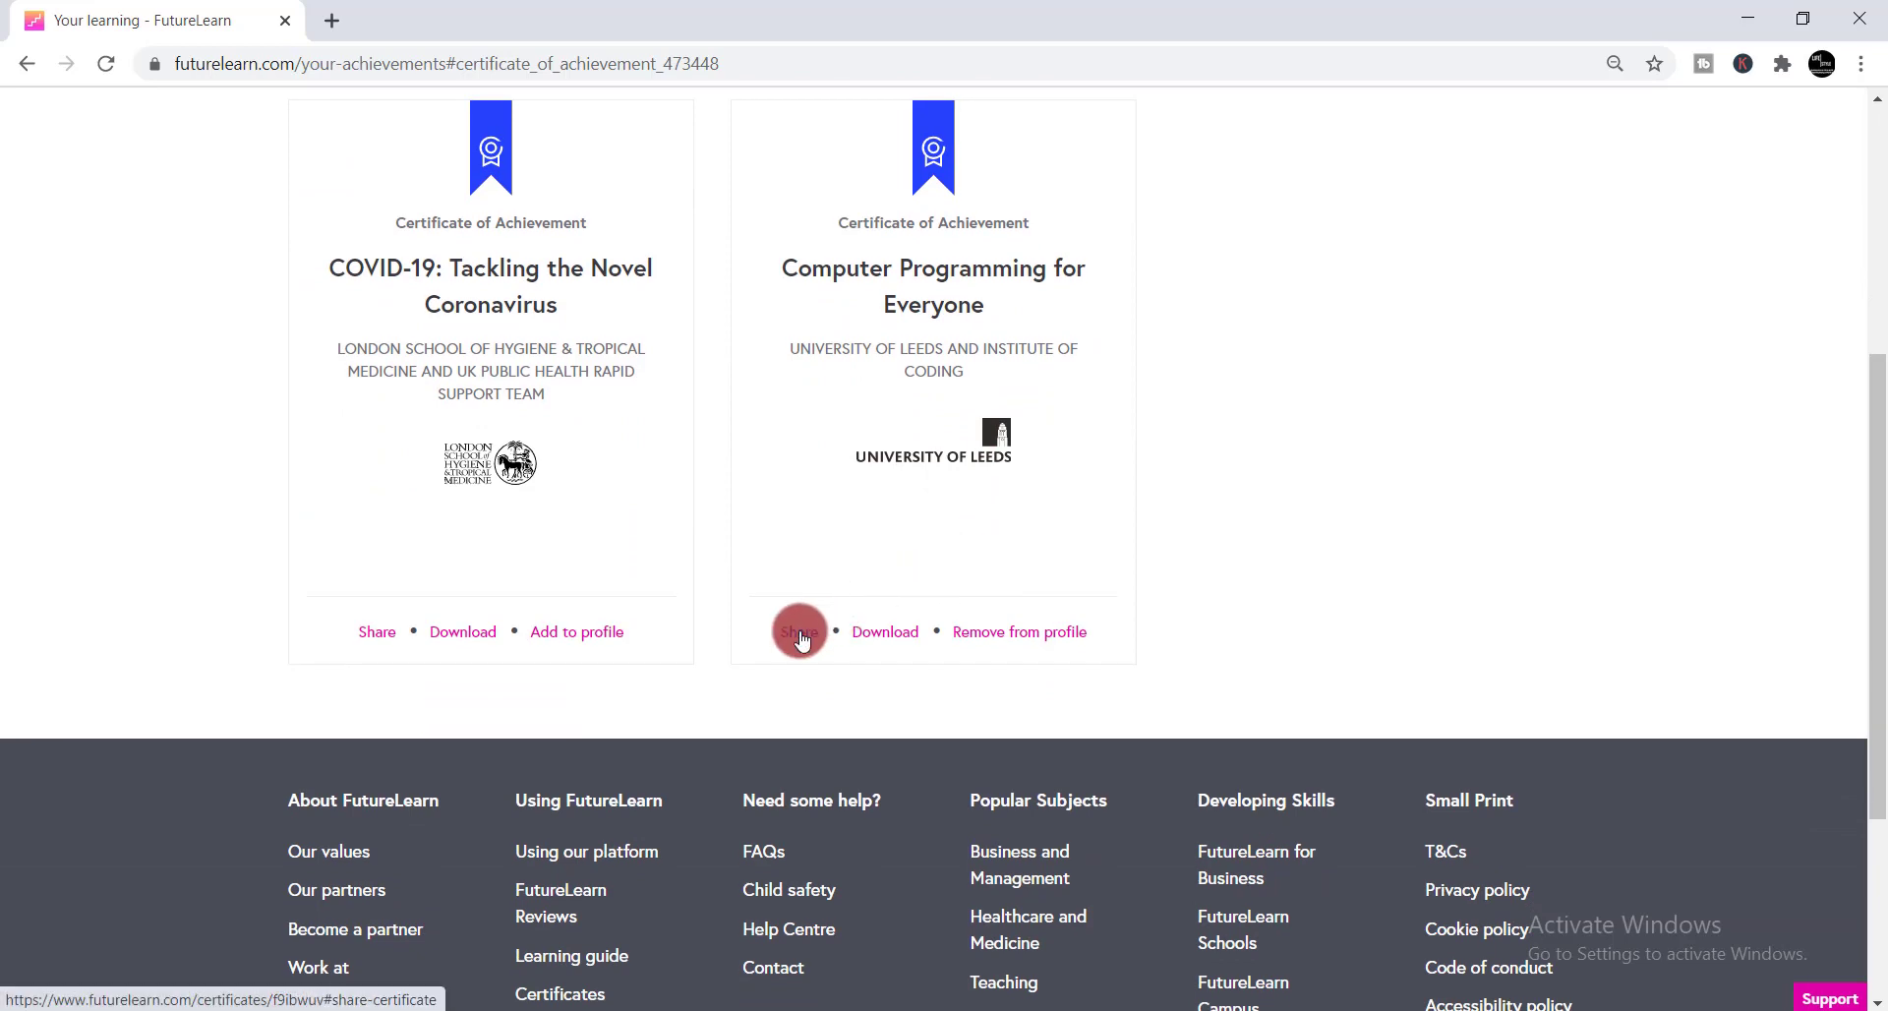
pyautogui.click(799, 633)
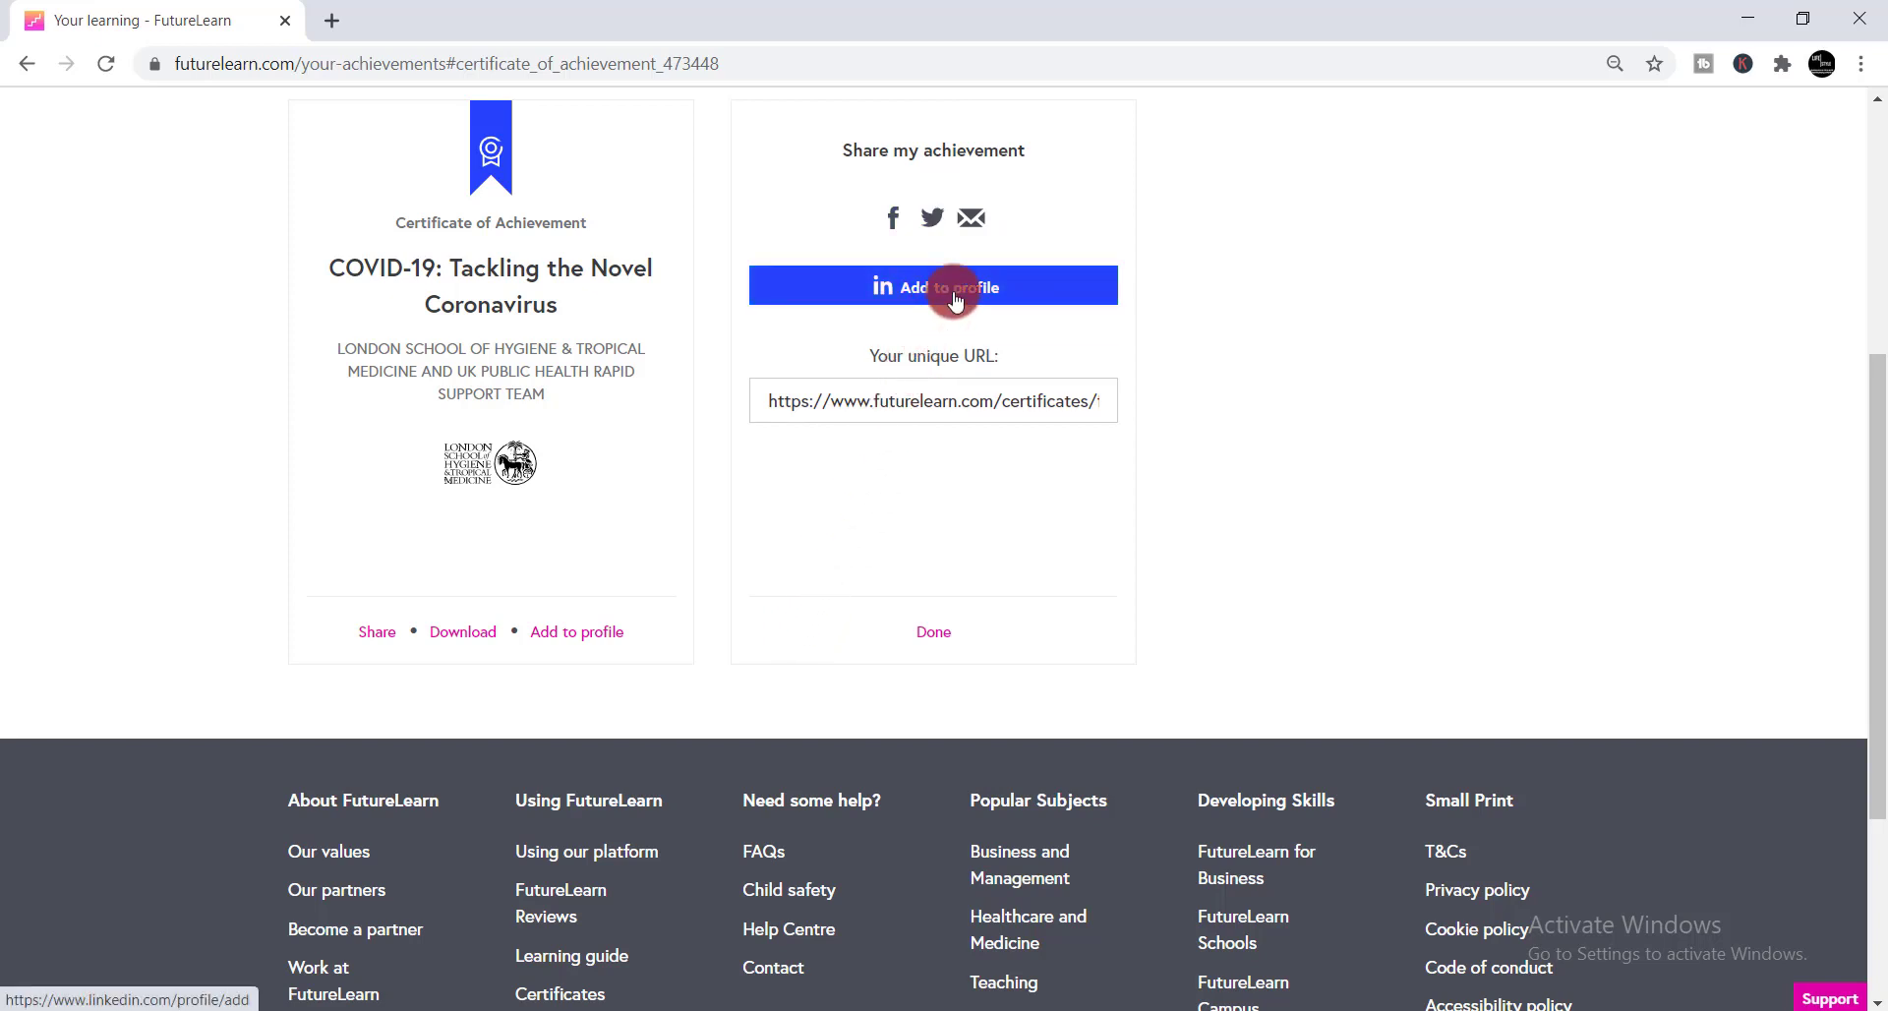
# Step: Select the certificate's unique URL and start adding it to the LinkedIn profile
pyautogui.click(974, 396)
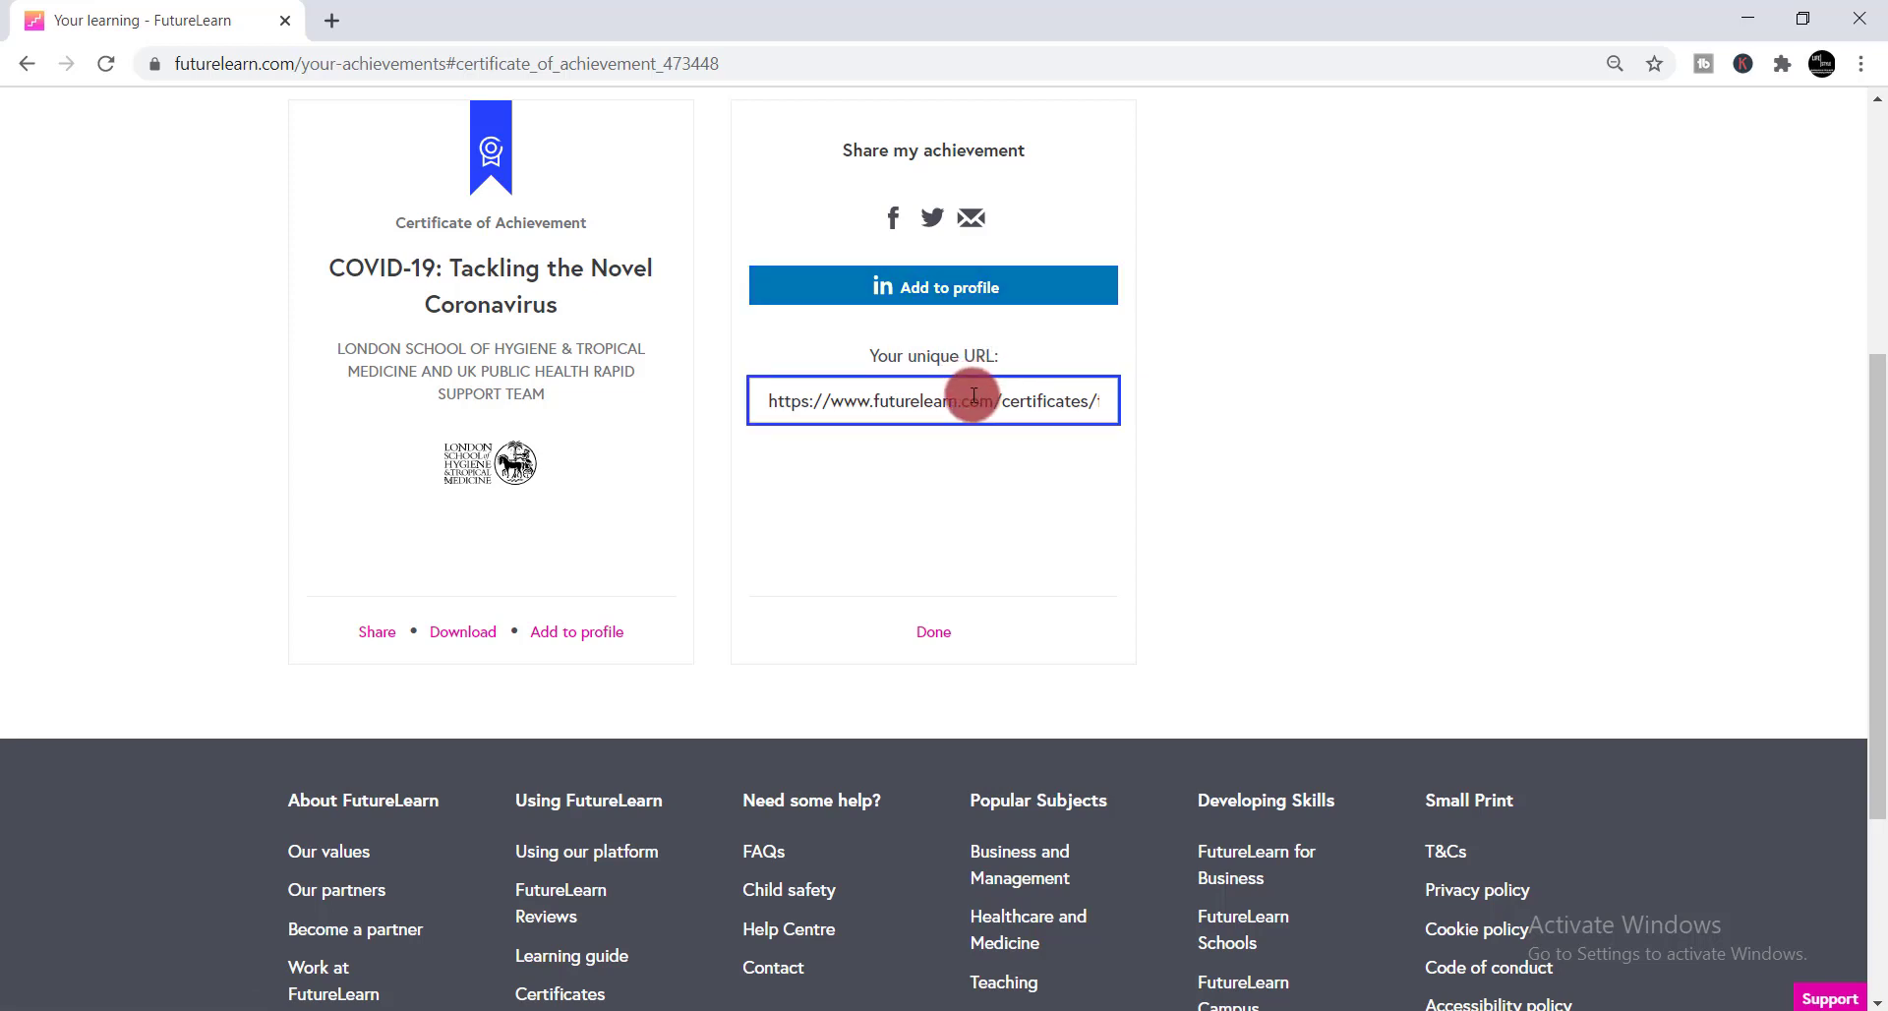
pyautogui.hotkey('ctrl', 'a')
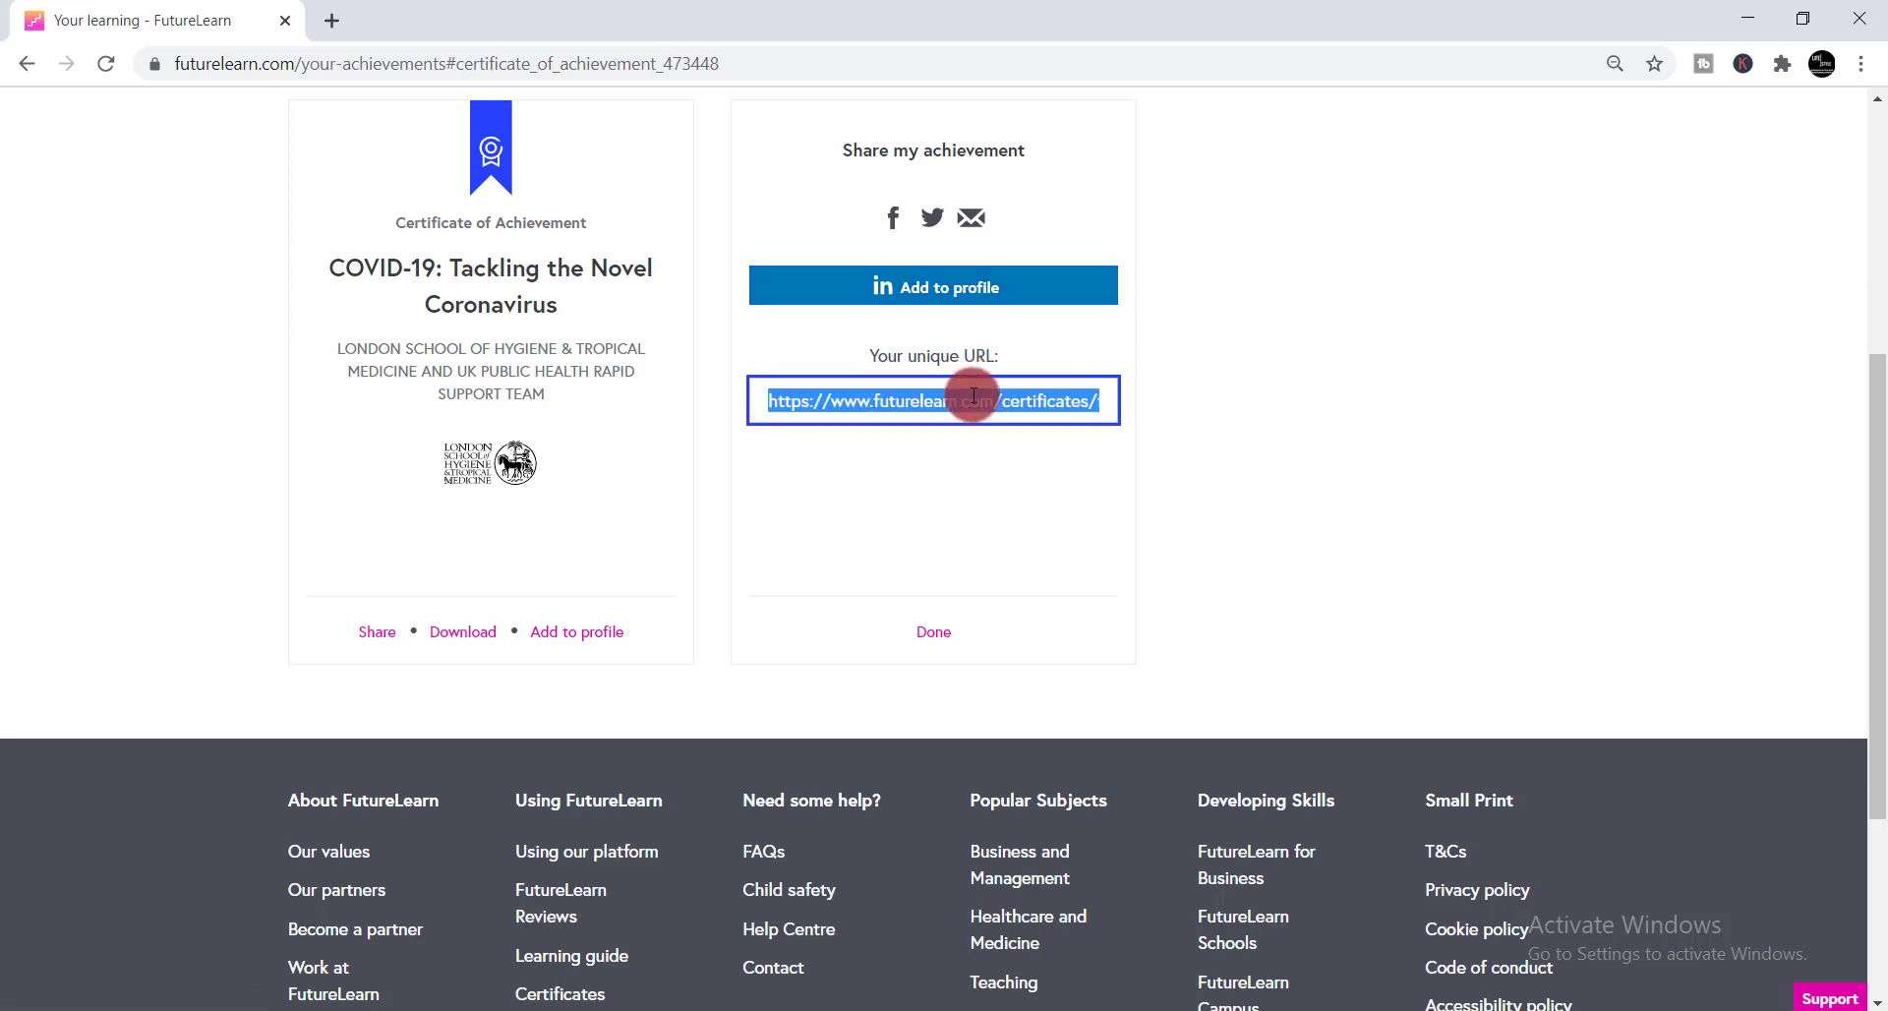
pyautogui.click(924, 292)
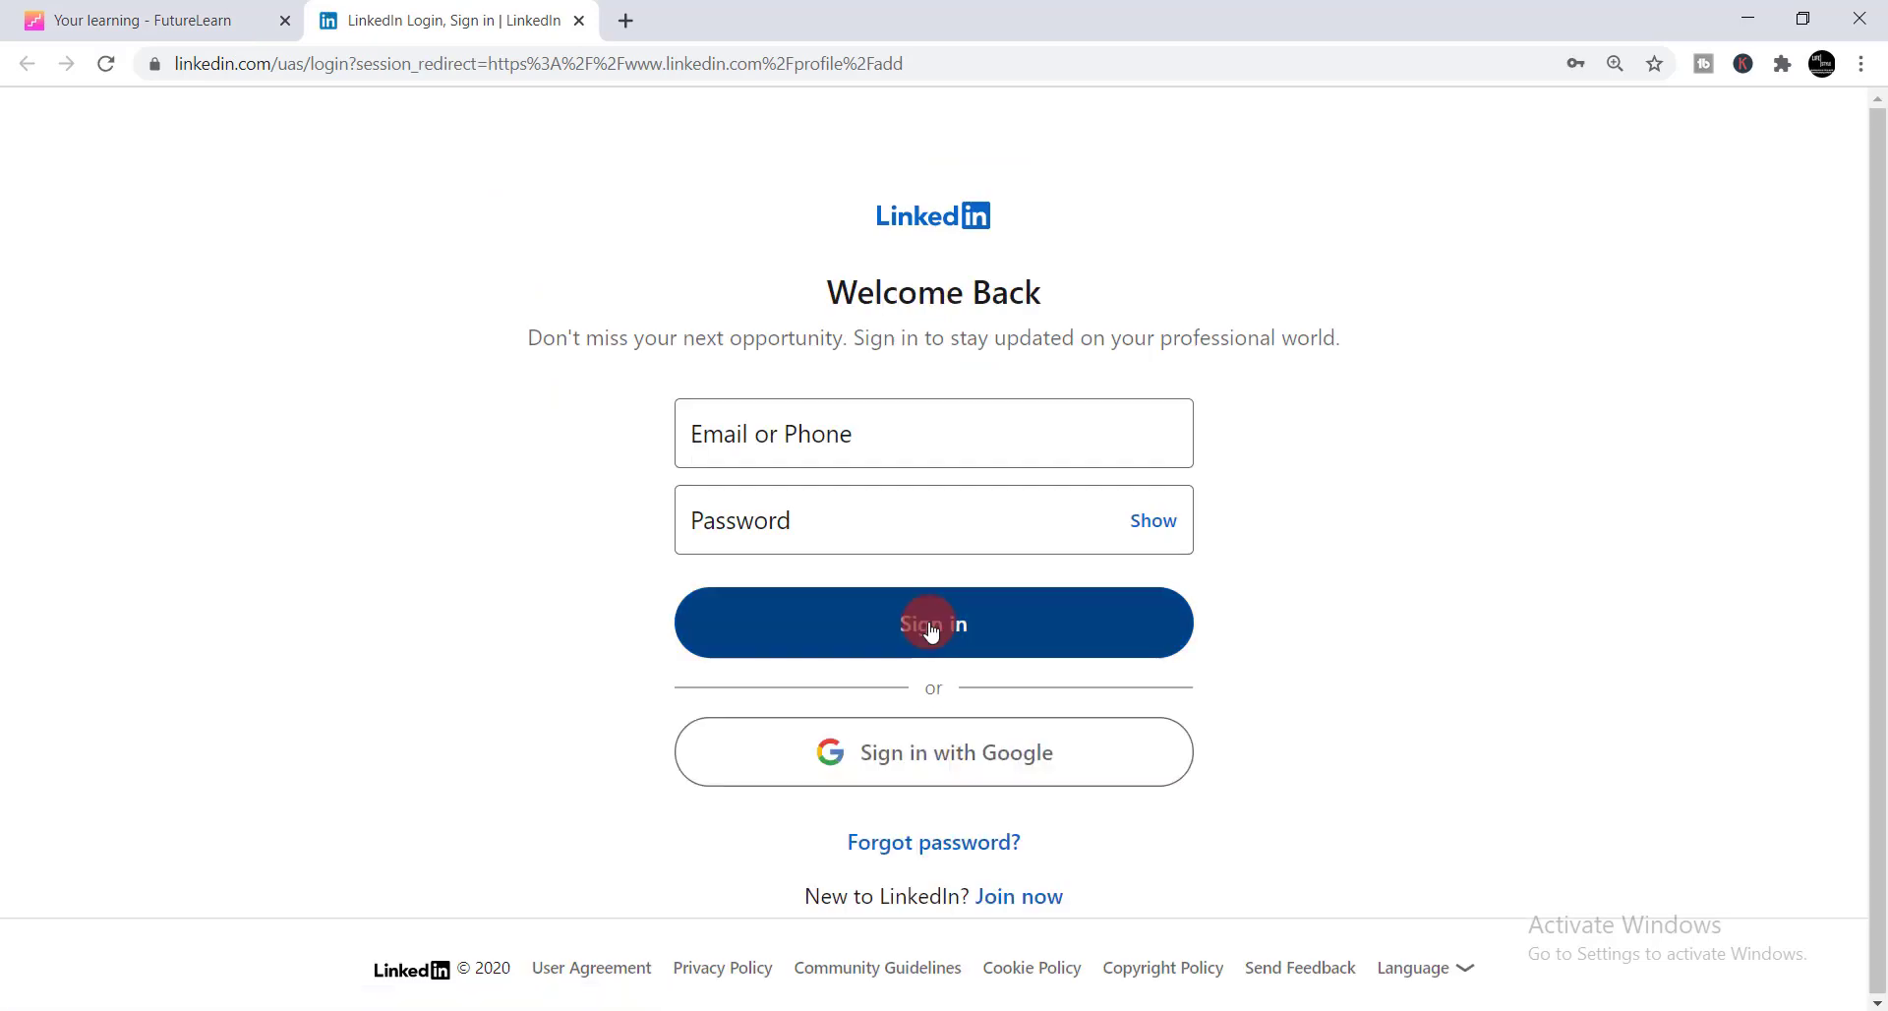
# Step: Sign in to LinkedIn with the Google account
pyautogui.click(925, 754)
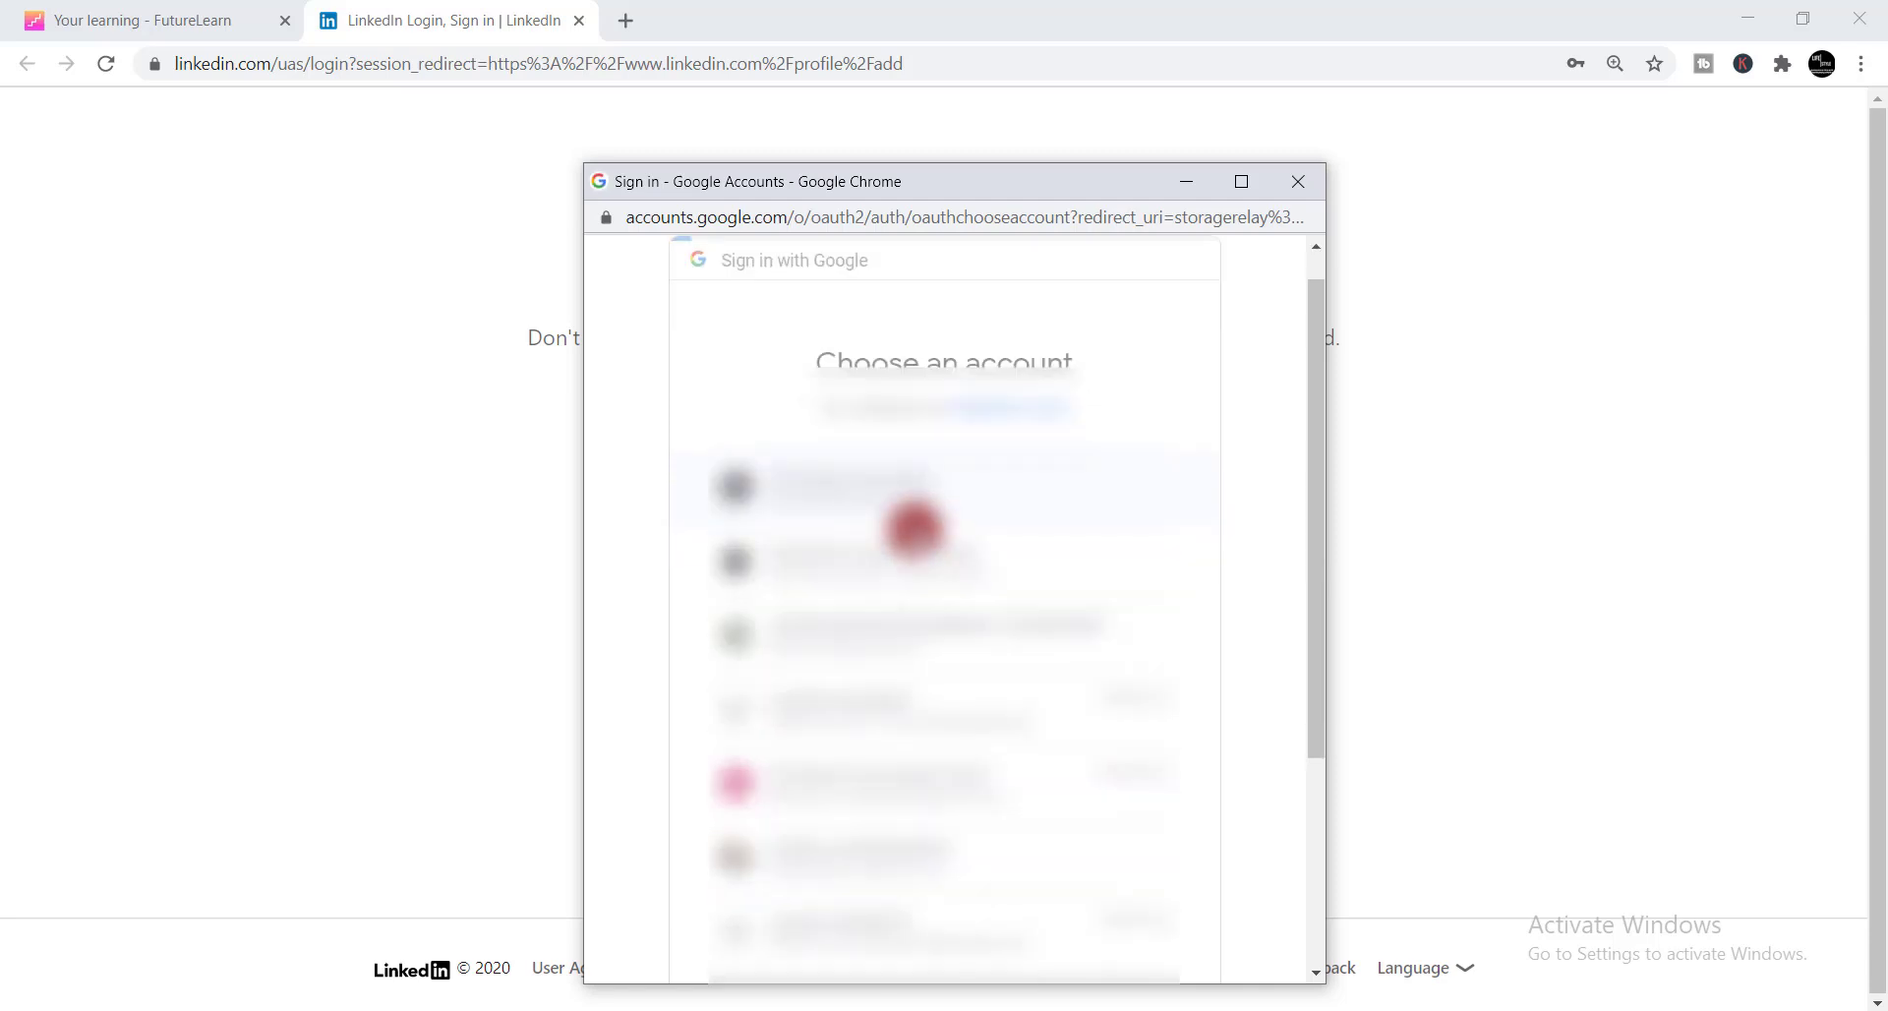
pyautogui.click(913, 527)
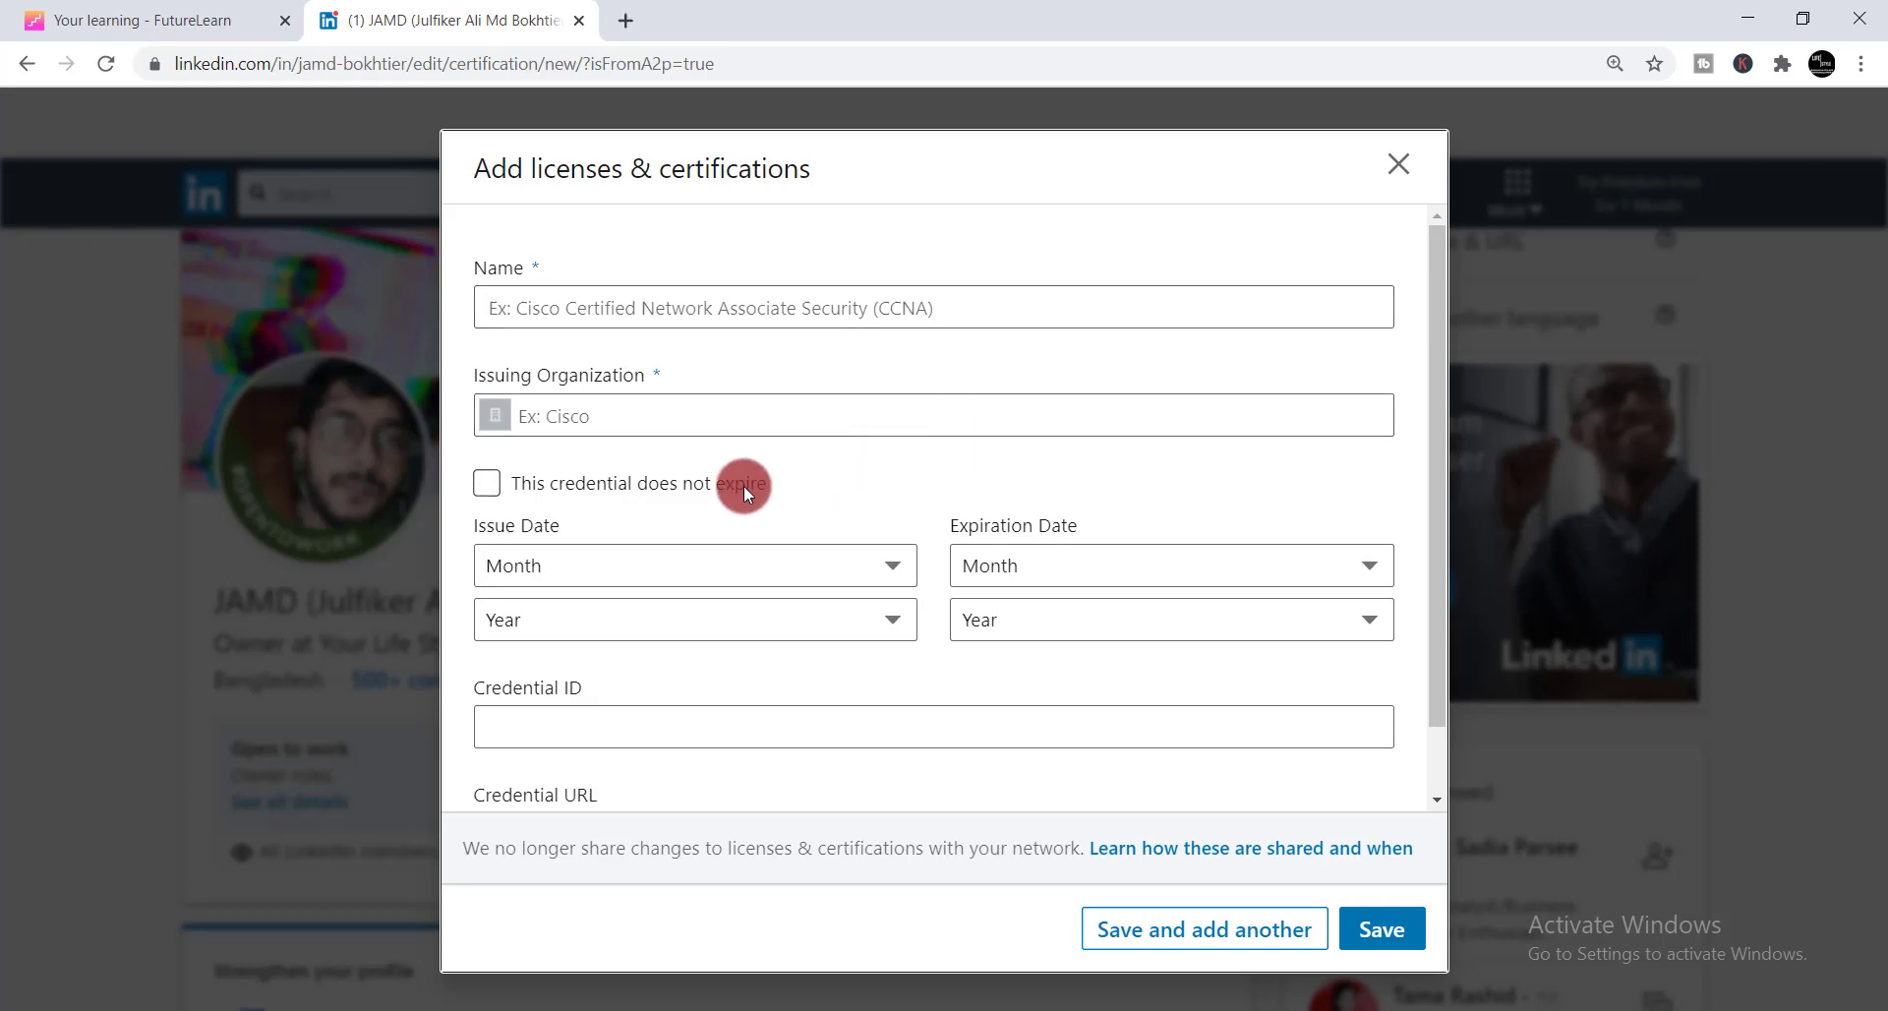
# Step: Enter Computer Programming For Everybody as the name, issued by FutureLearn
pyautogui.click(534, 308)
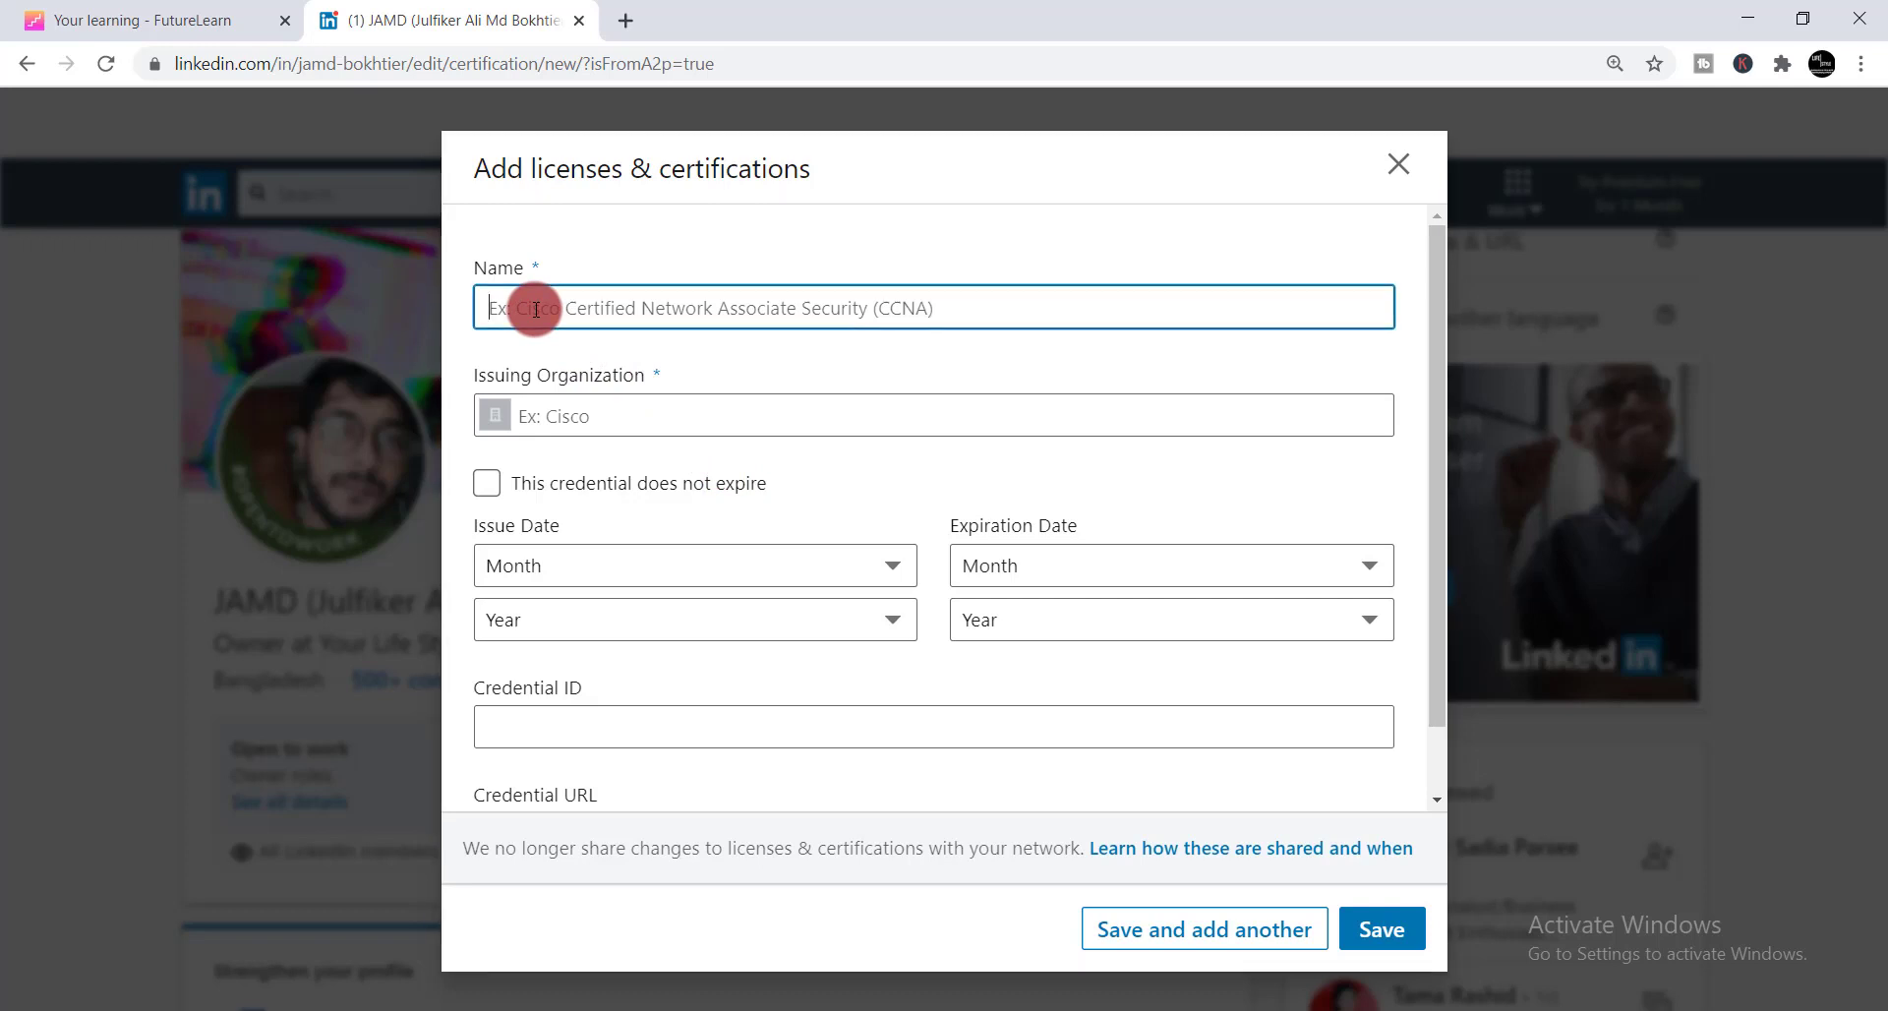
pyautogui.write('Computer Programming For Everybody')
pyautogui.press('Tab')
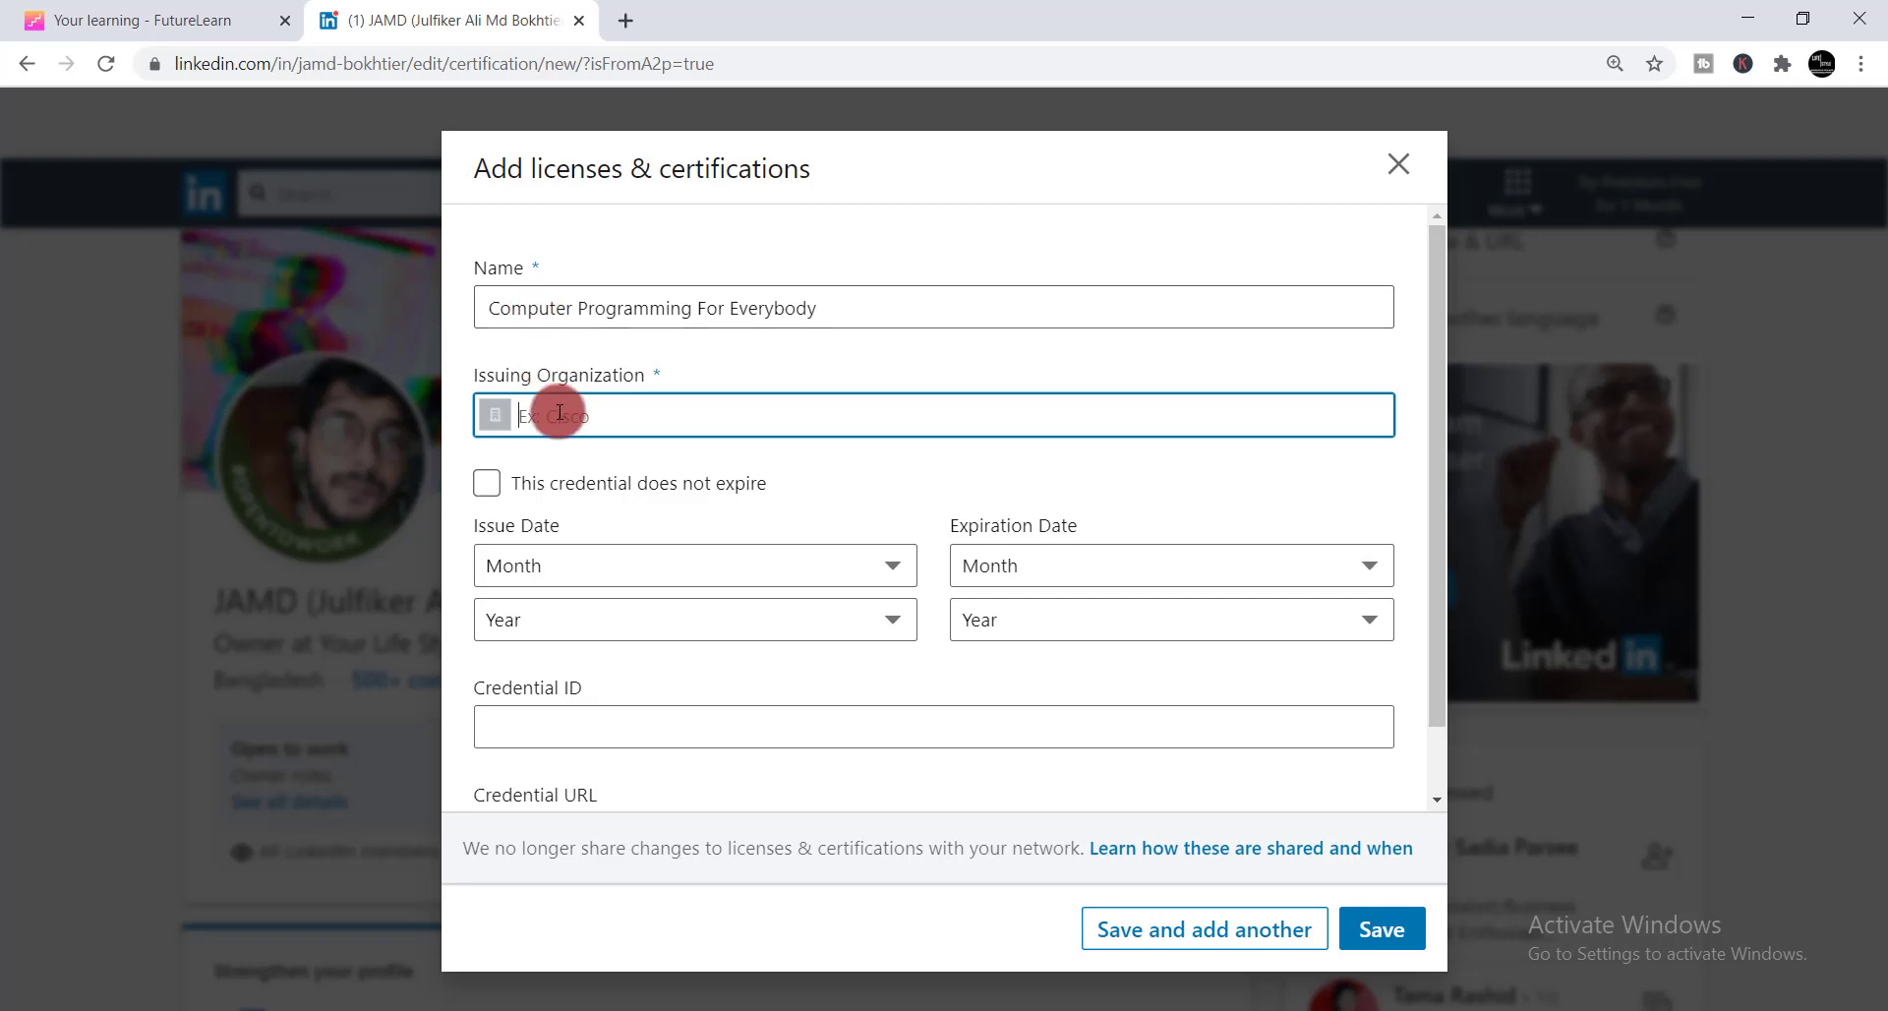
pyautogui.write('fut')
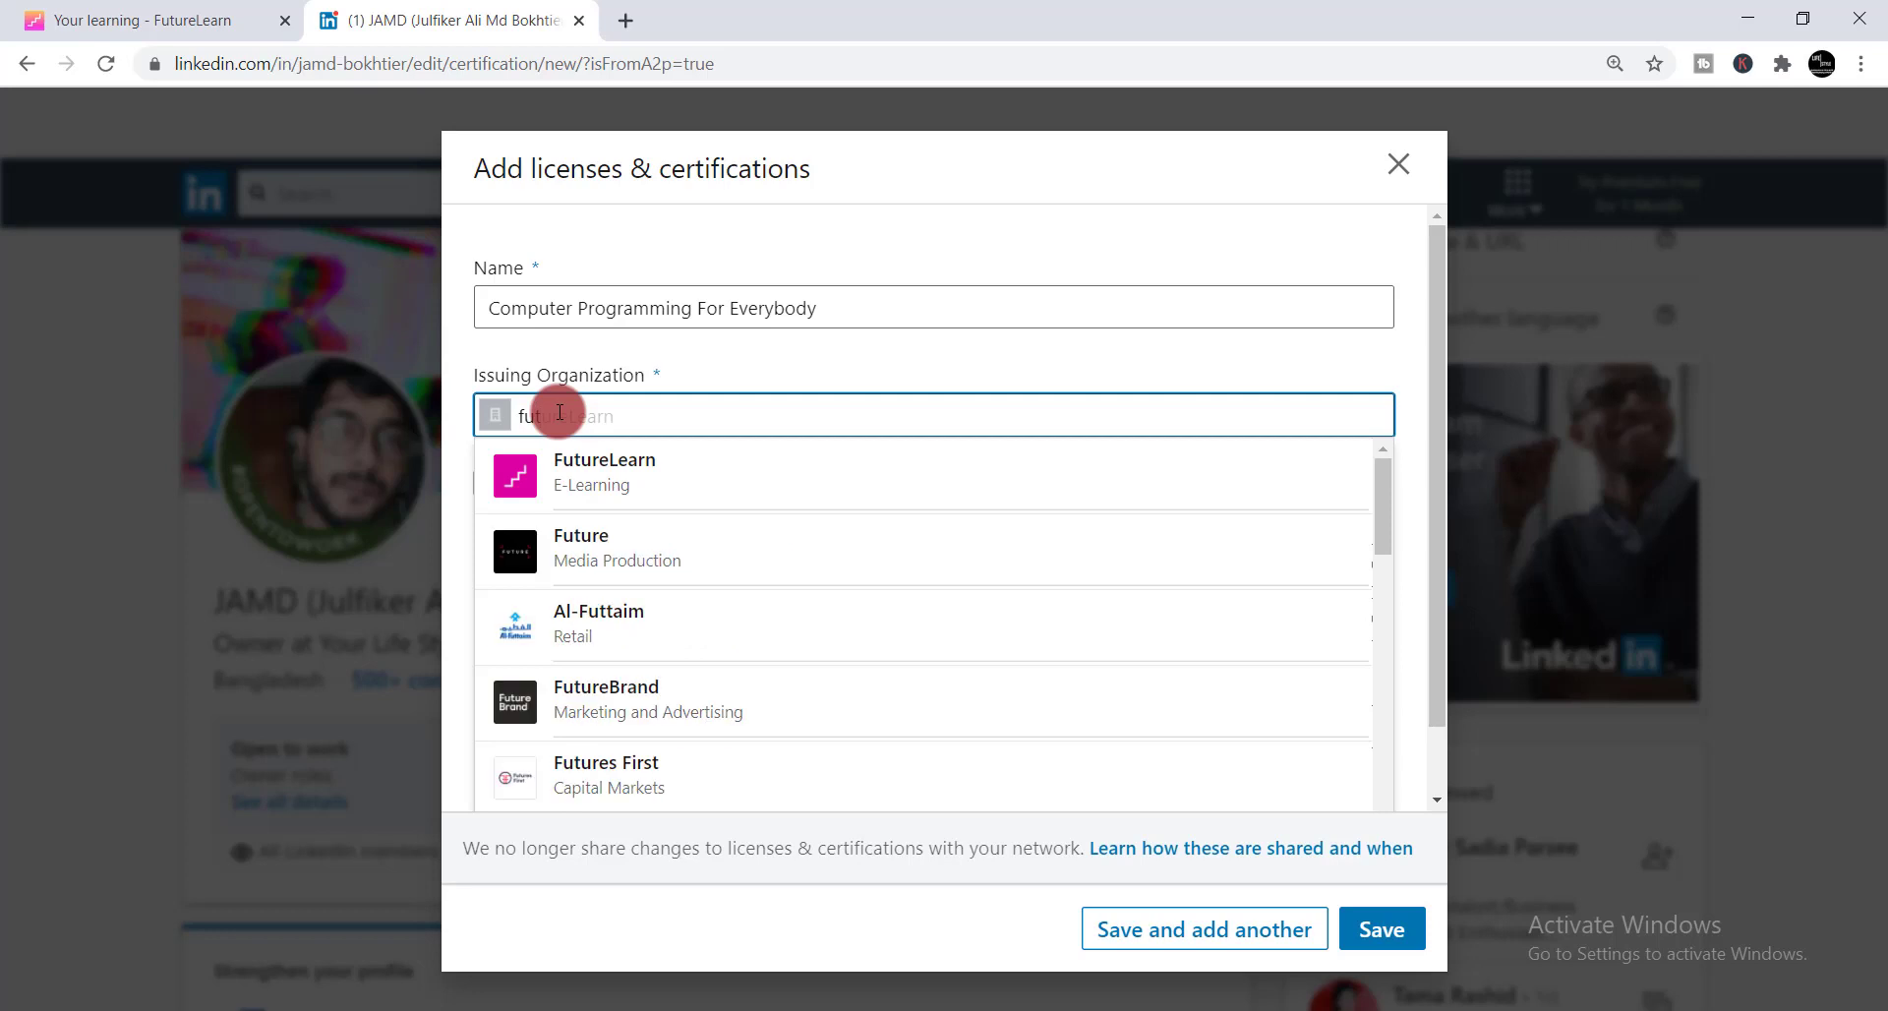
pyautogui.click(630, 462)
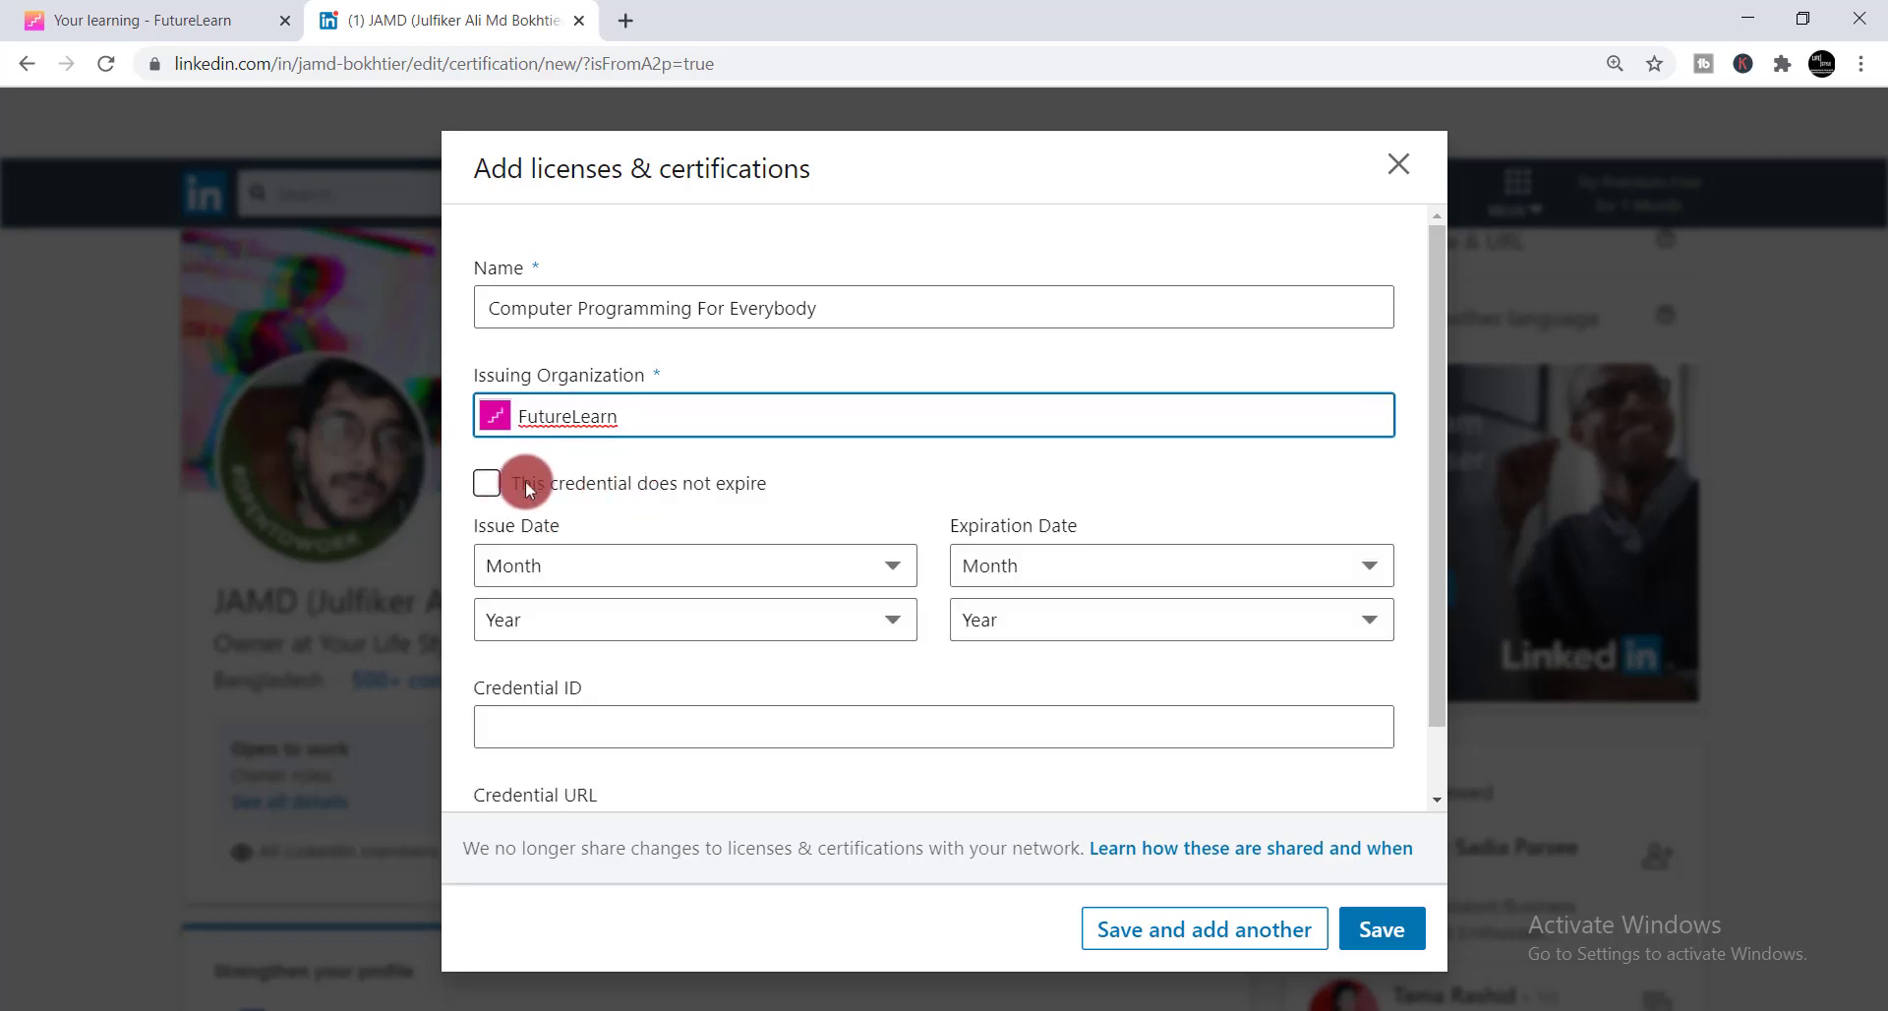
# Step: Mark the credential as non-expiring with issue date October 2020
pyautogui.click(486, 487)
pyautogui.scroll(-1, 485, 487)
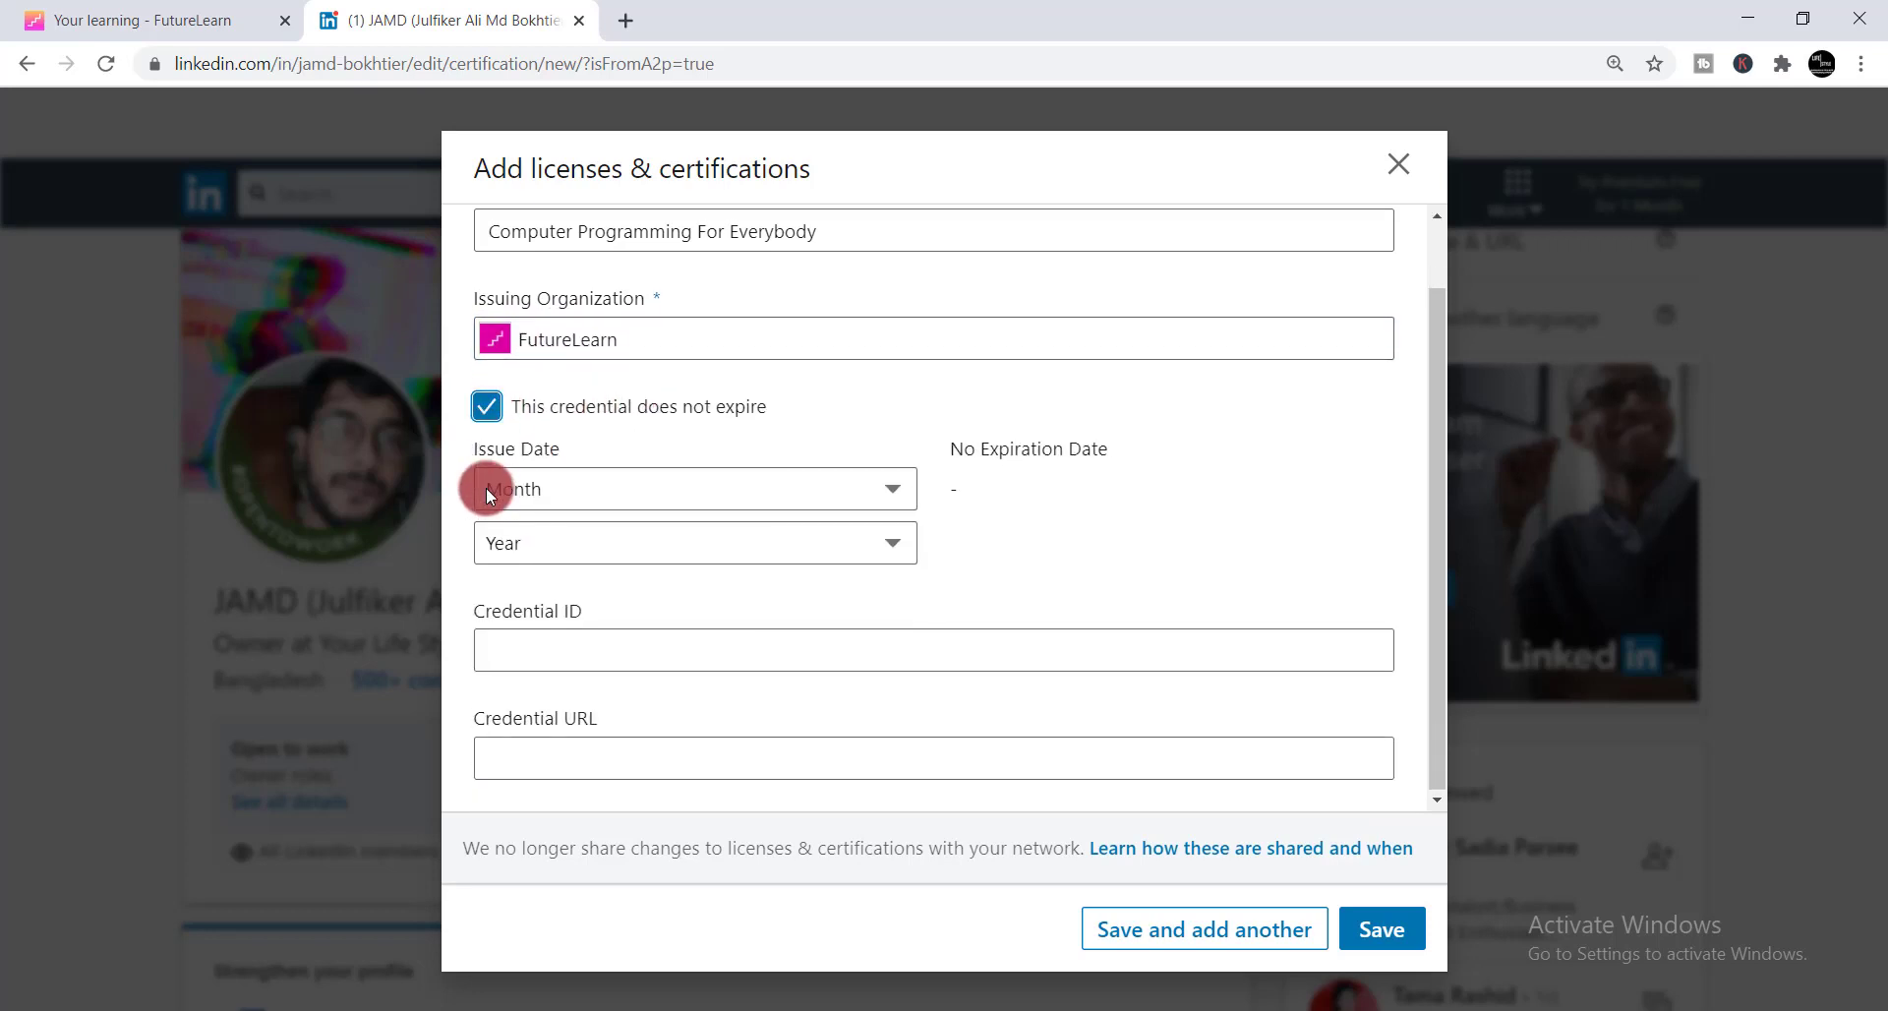
pyautogui.click(899, 486)
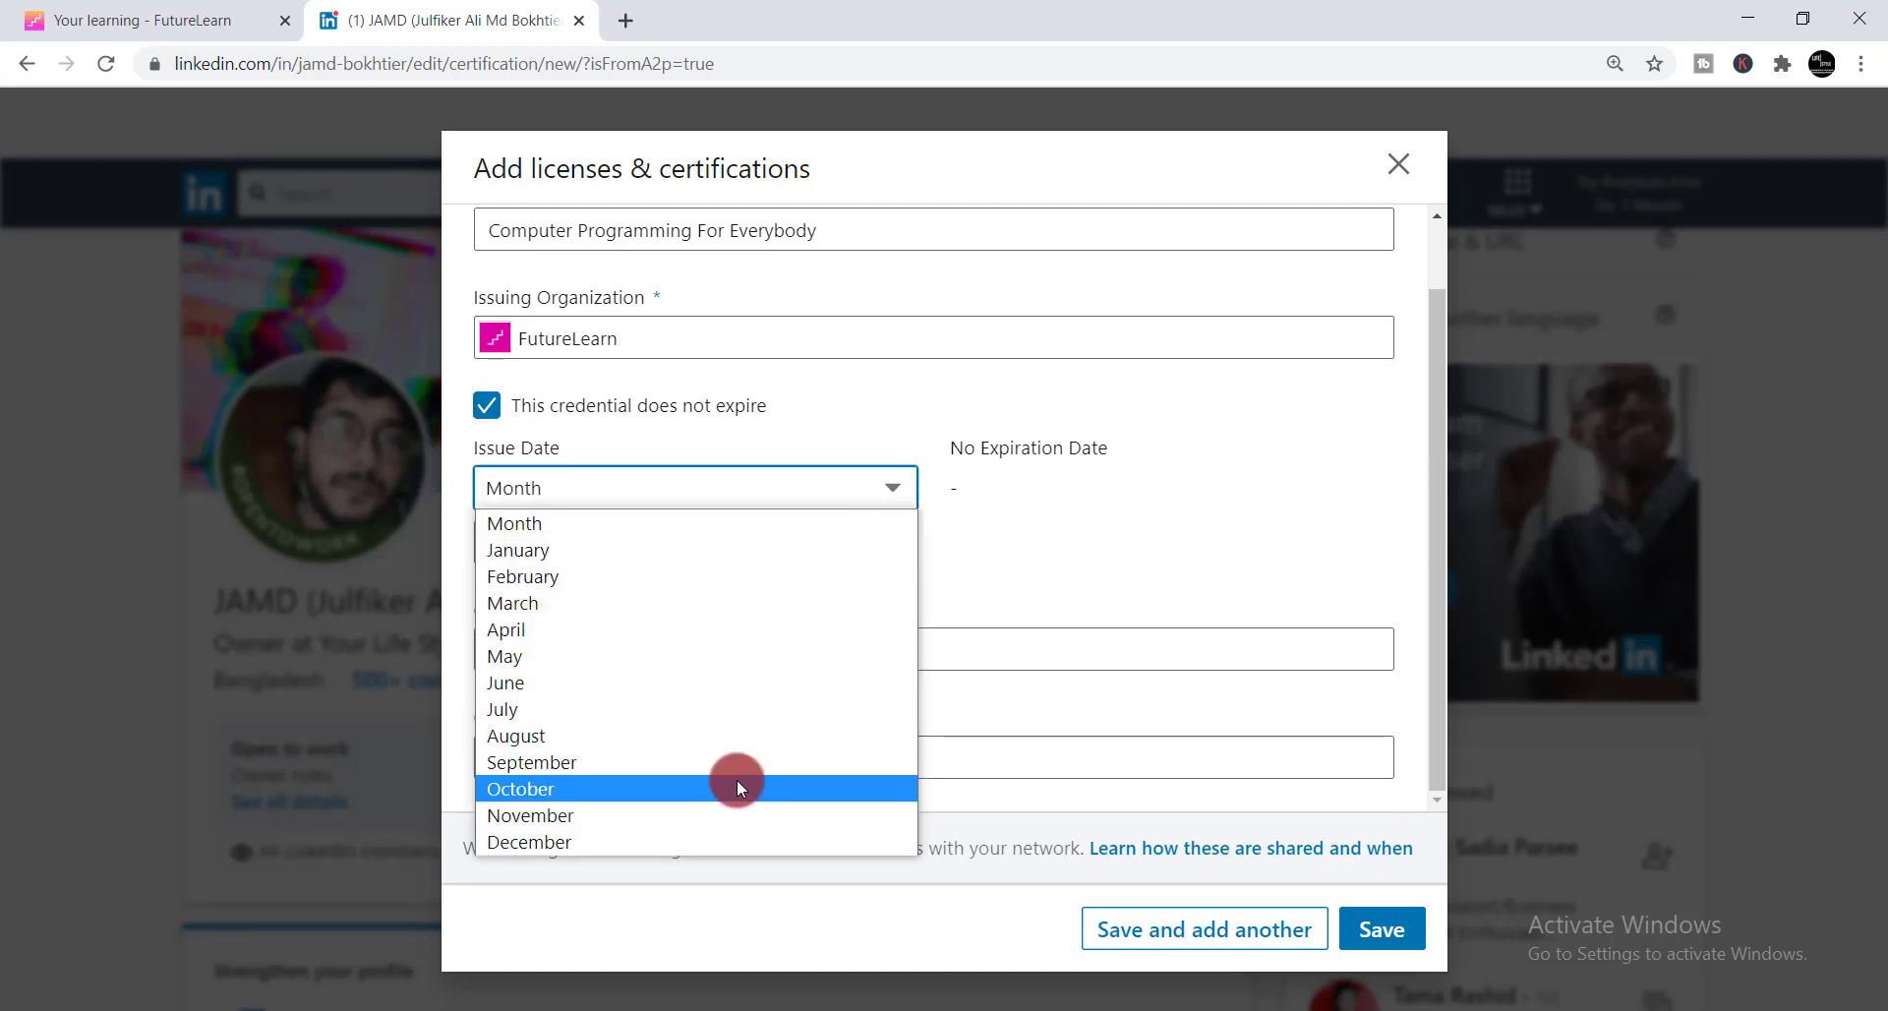
pyautogui.click(735, 779)
pyautogui.click(893, 540)
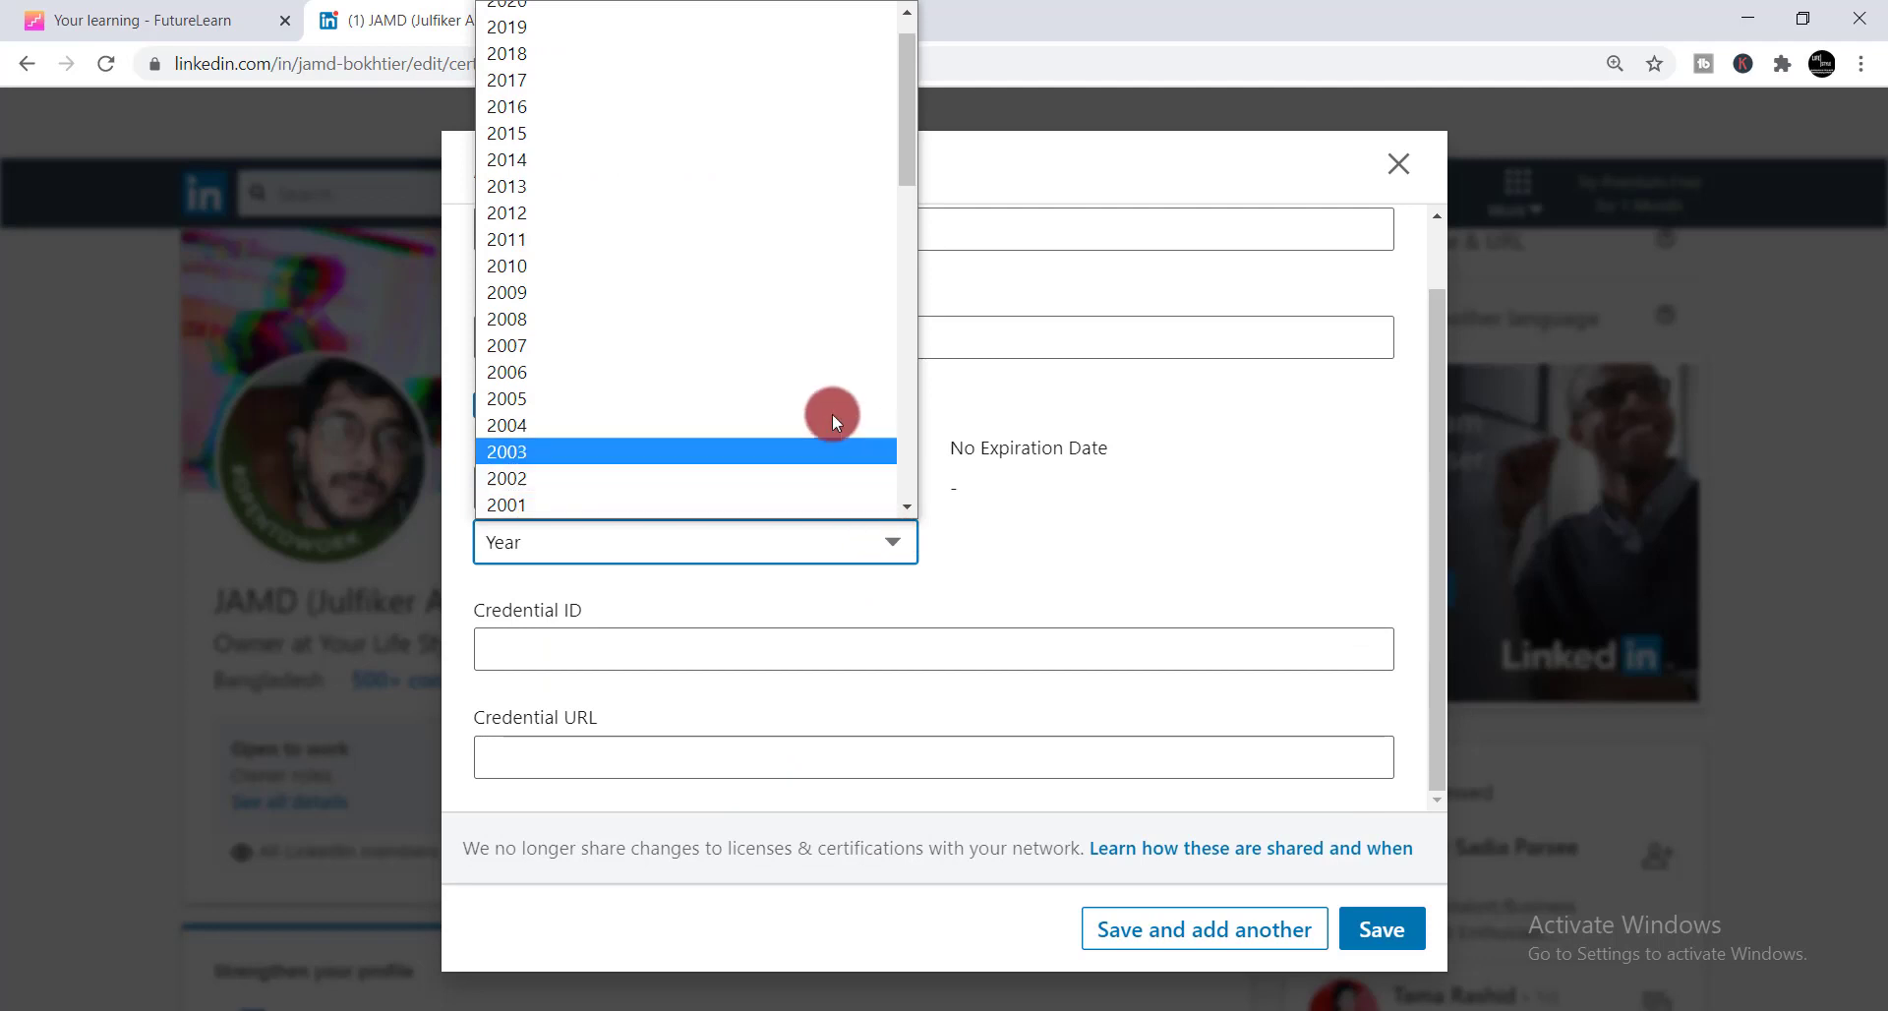
pyautogui.scroll(1, 668, 68)
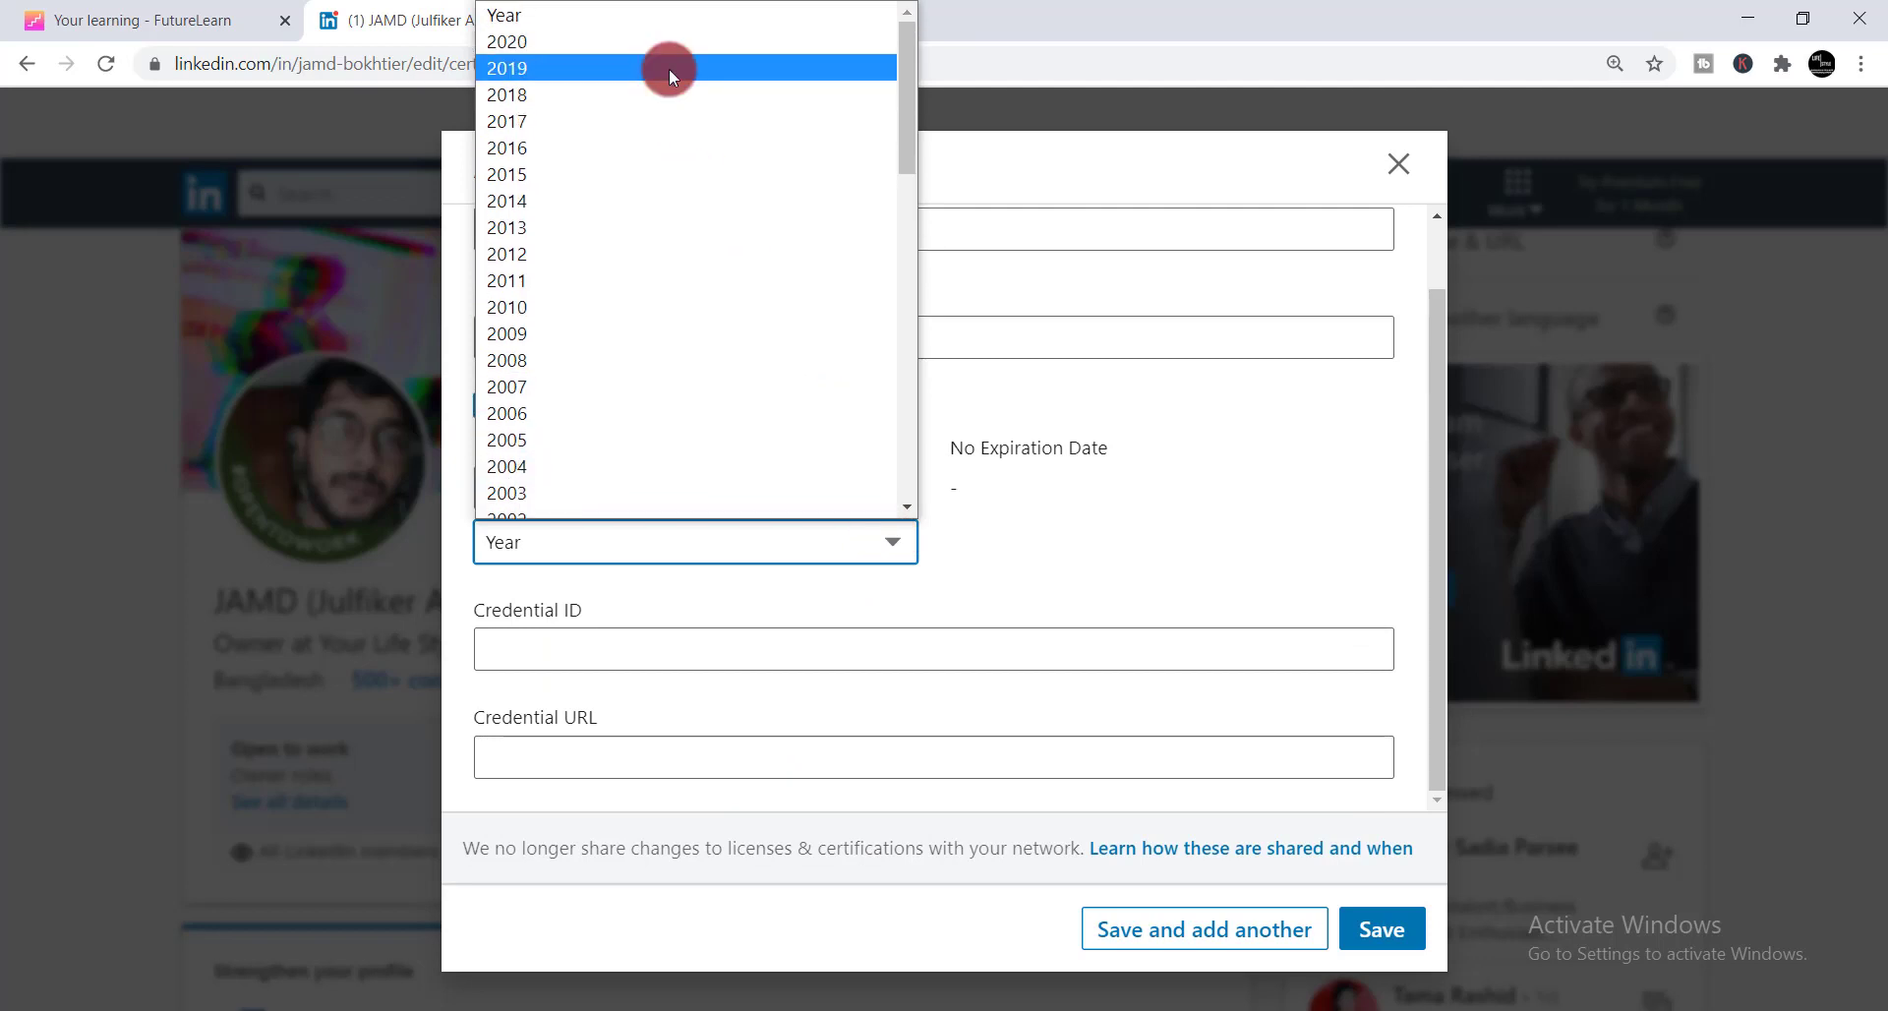
pyautogui.click(604, 42)
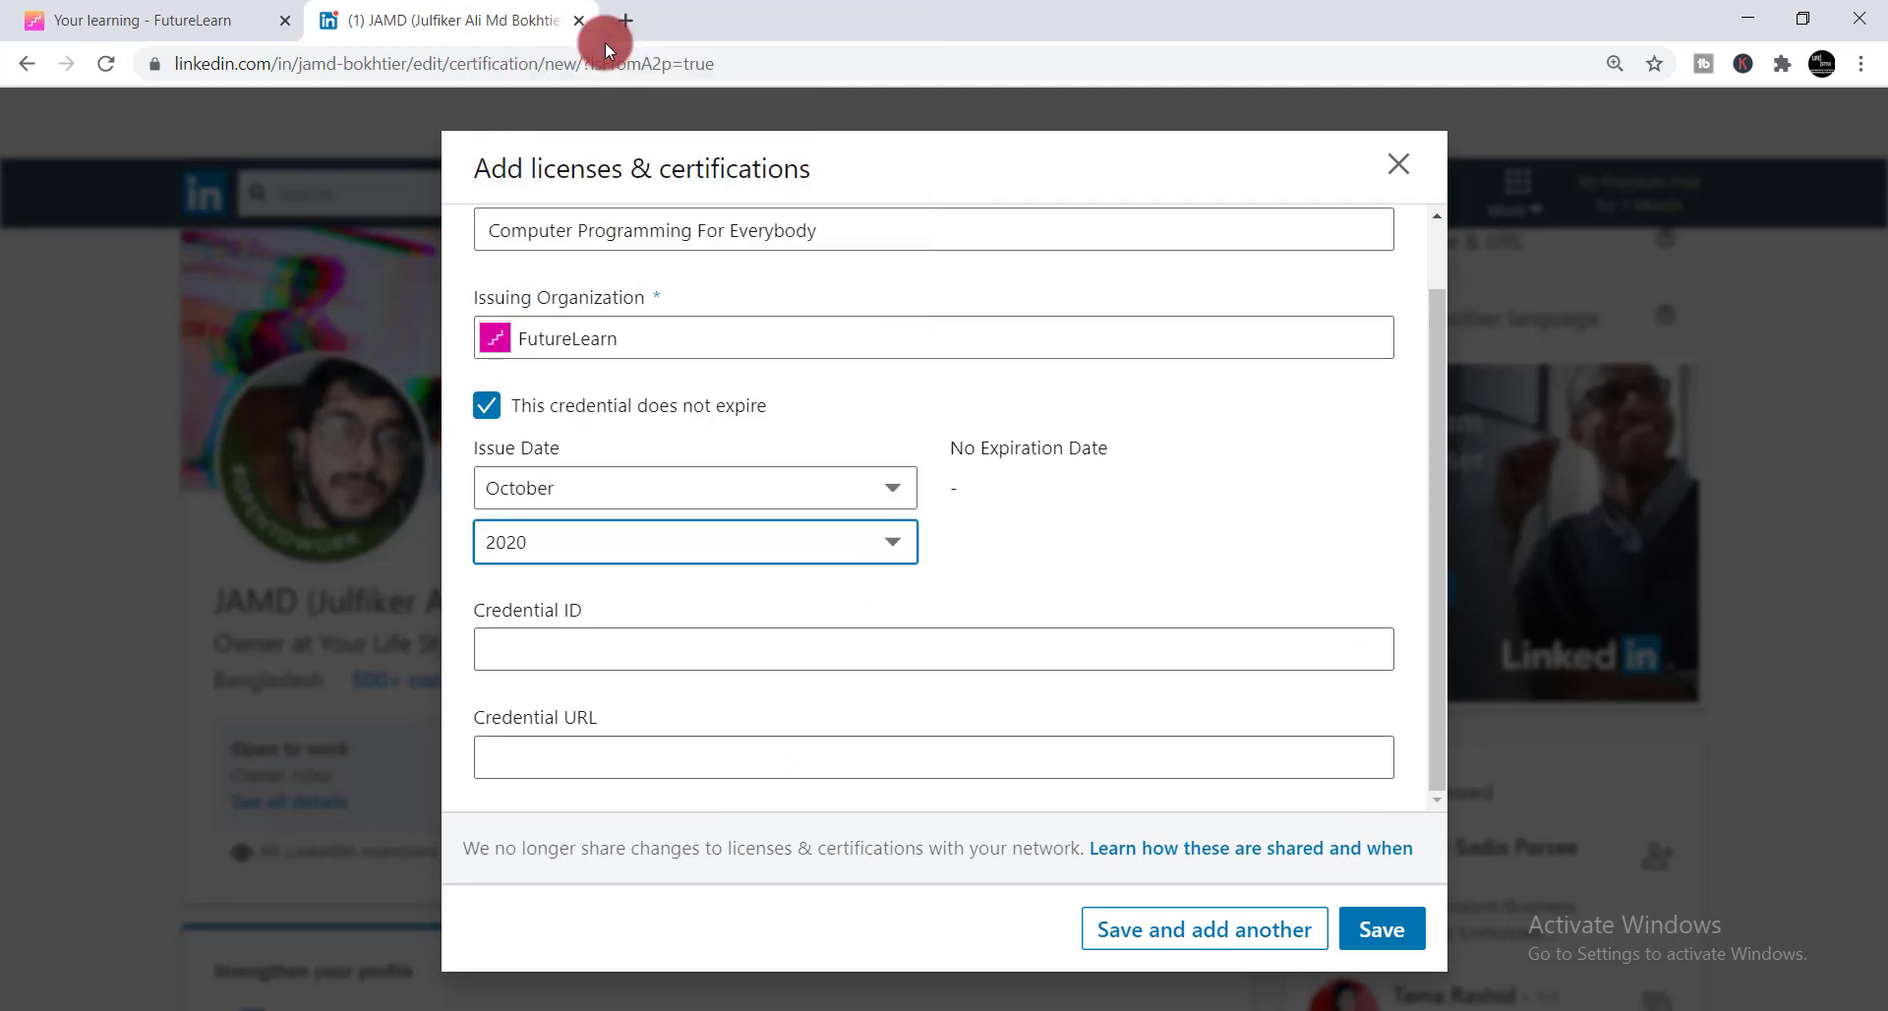
pyautogui.click(554, 757)
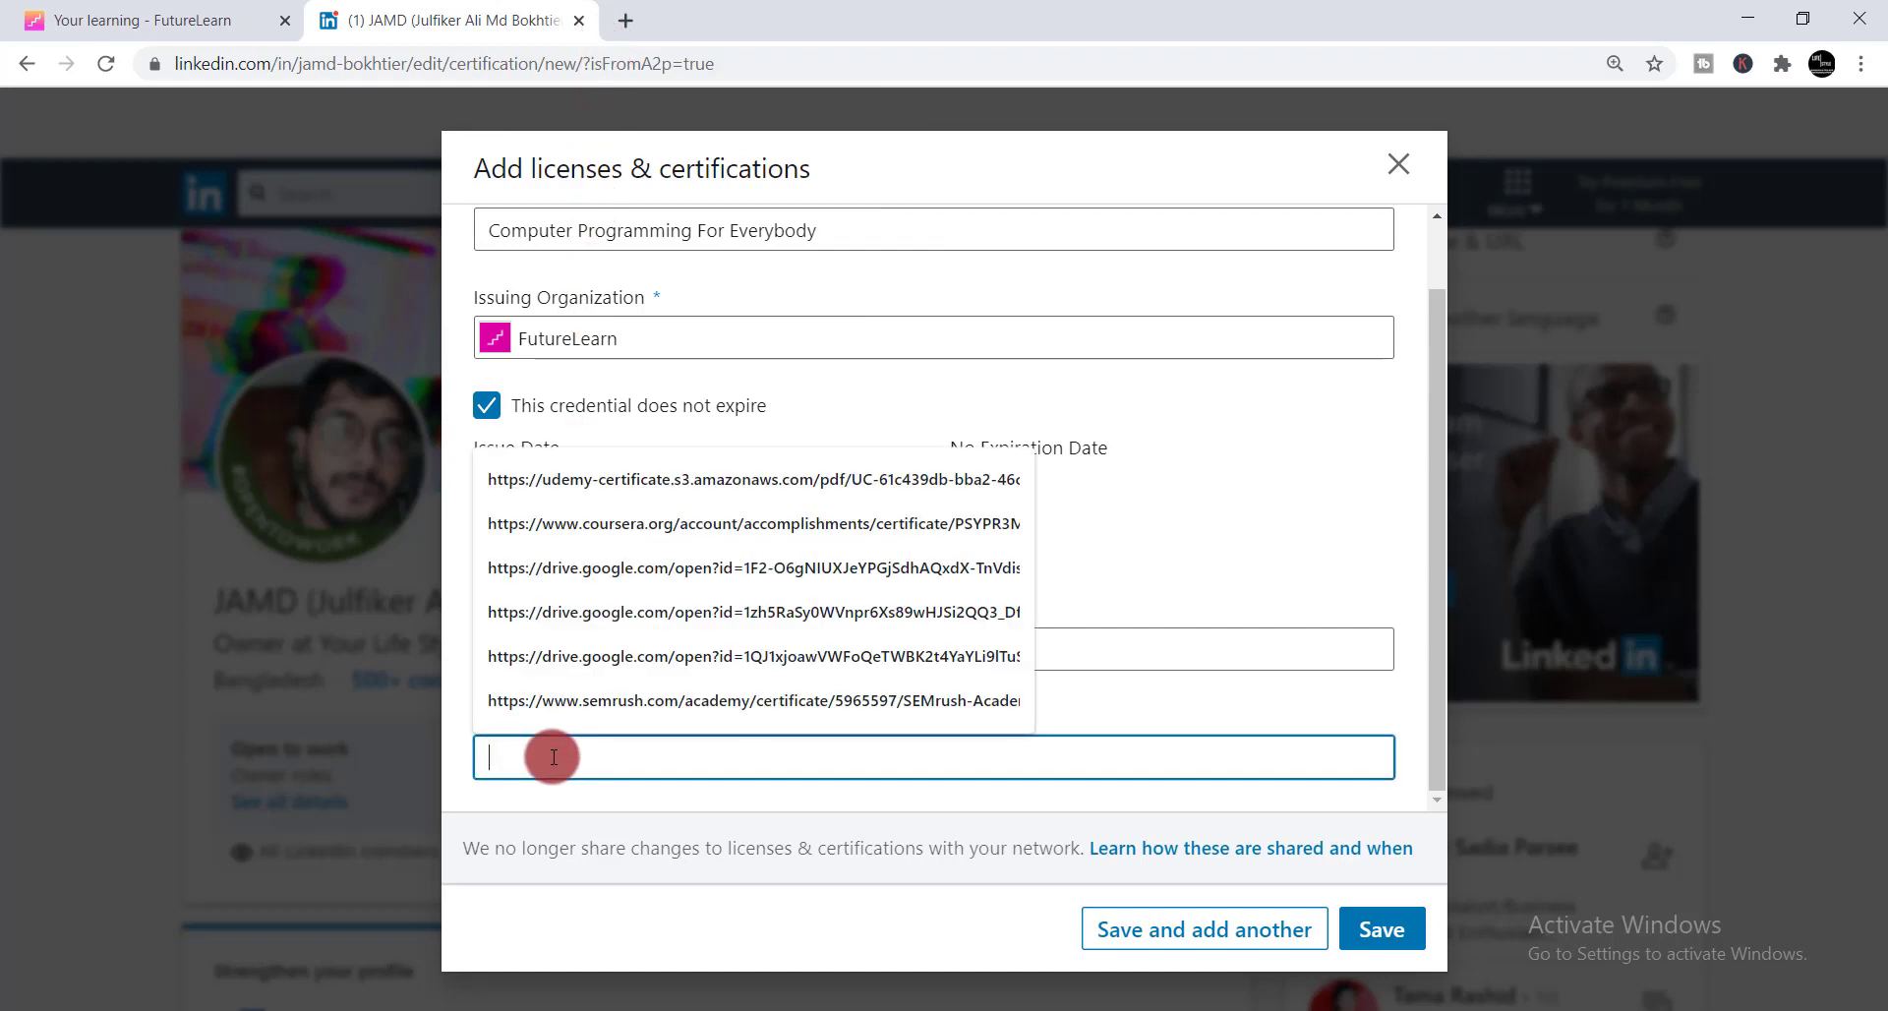
pyautogui.rightClick(553, 757)
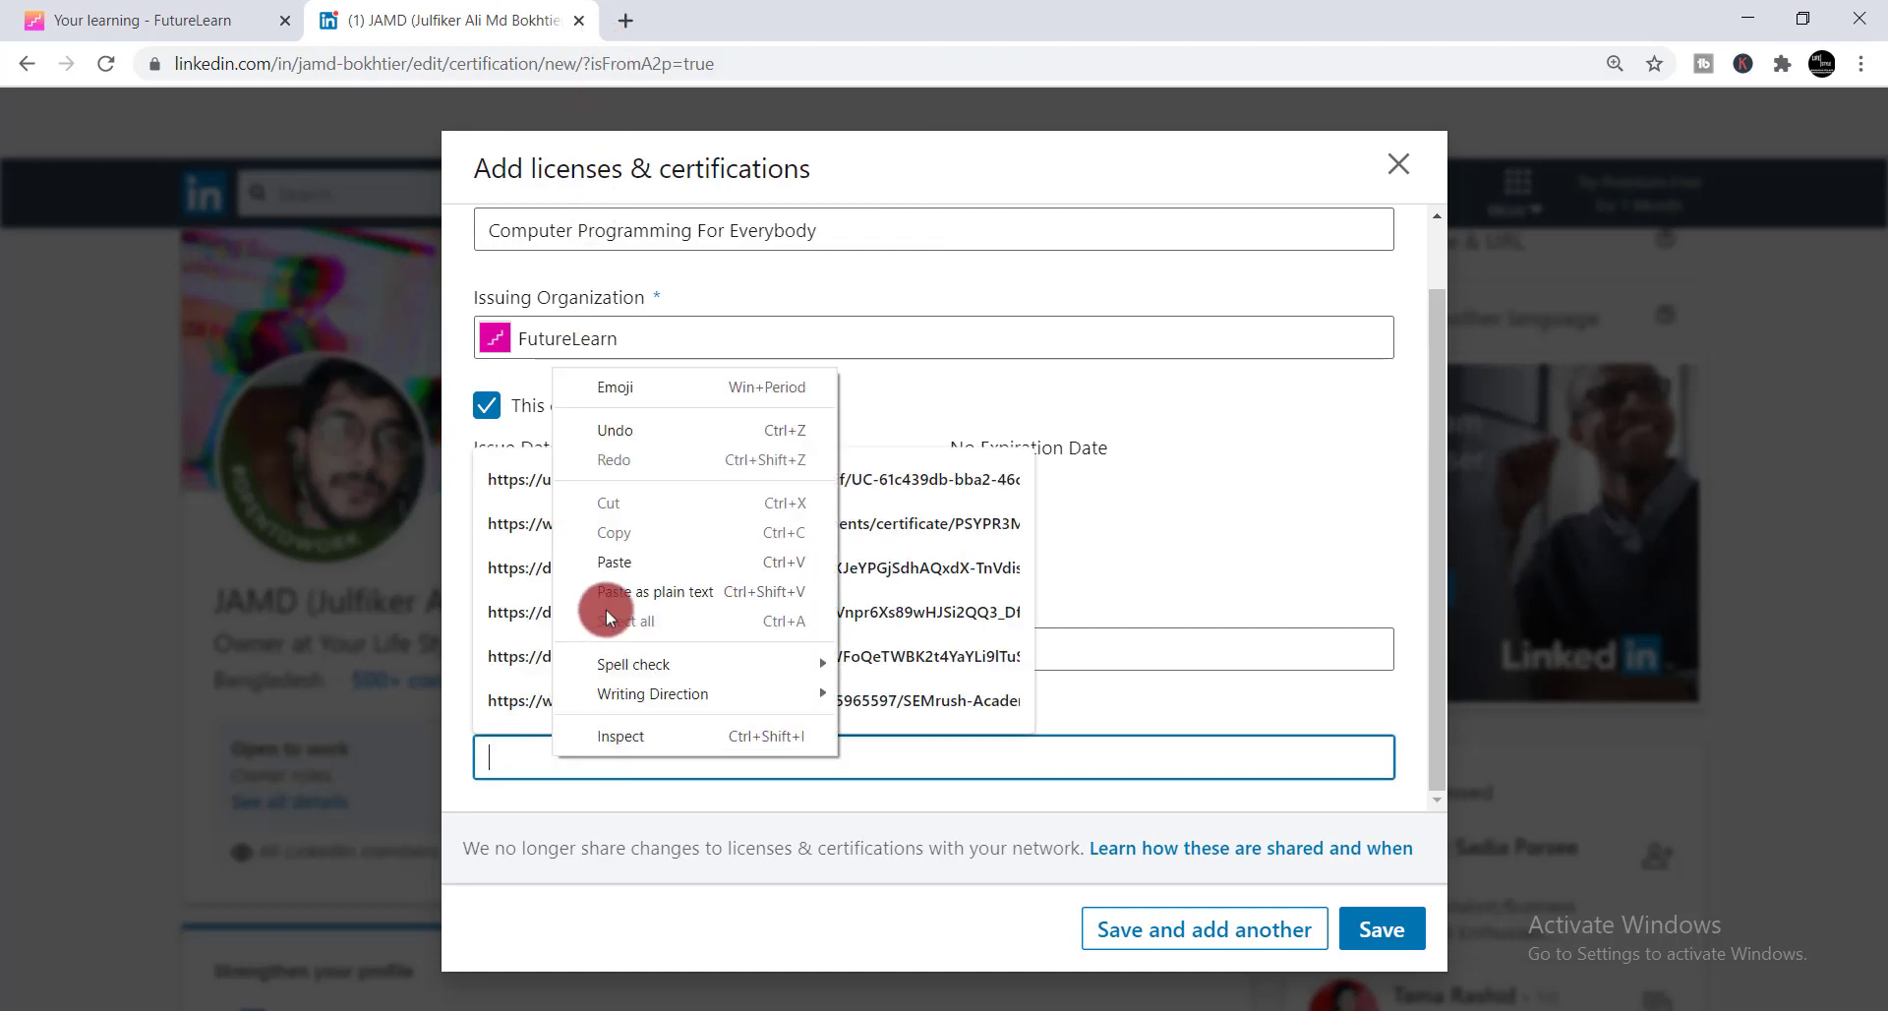
pyautogui.click(624, 559)
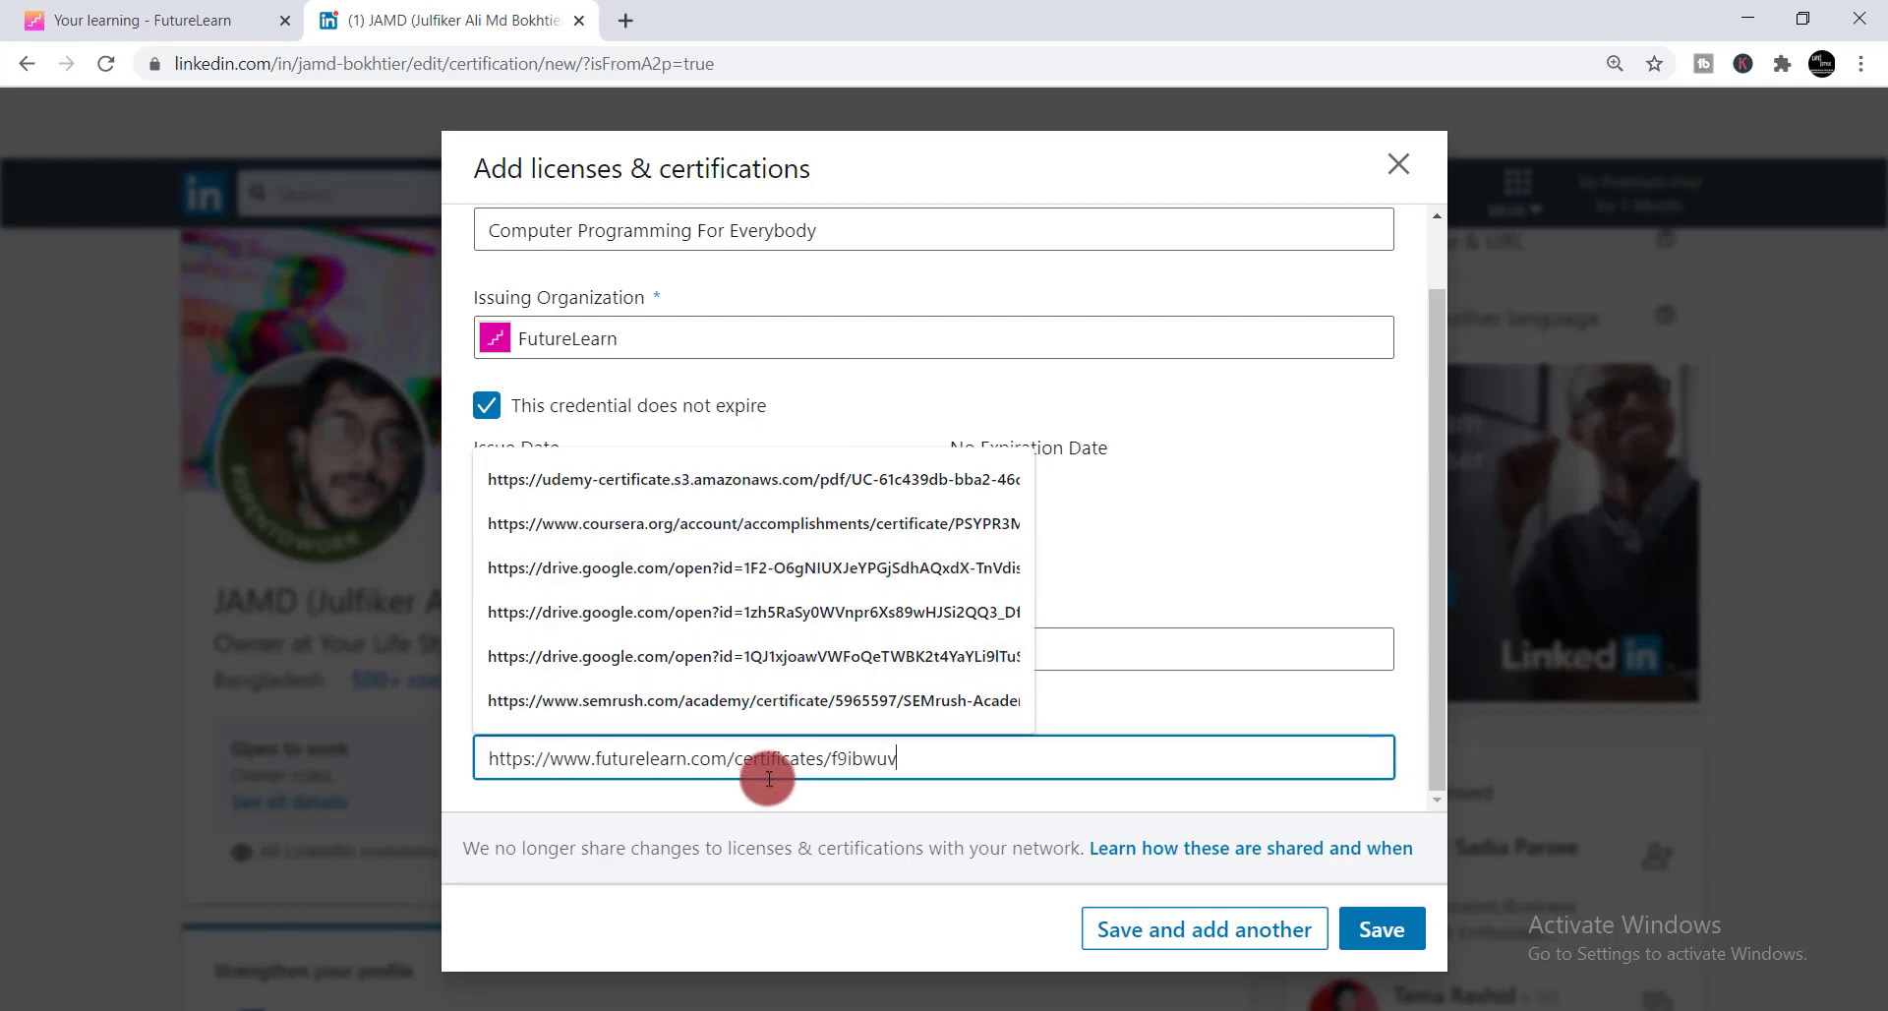
pyautogui.press('Up')
pyautogui.press('Up')
pyautogui.press('Up')
pyautogui.press('Up')
pyautogui.press('Up')
pyautogui.press('Up')
pyautogui.press('Up')
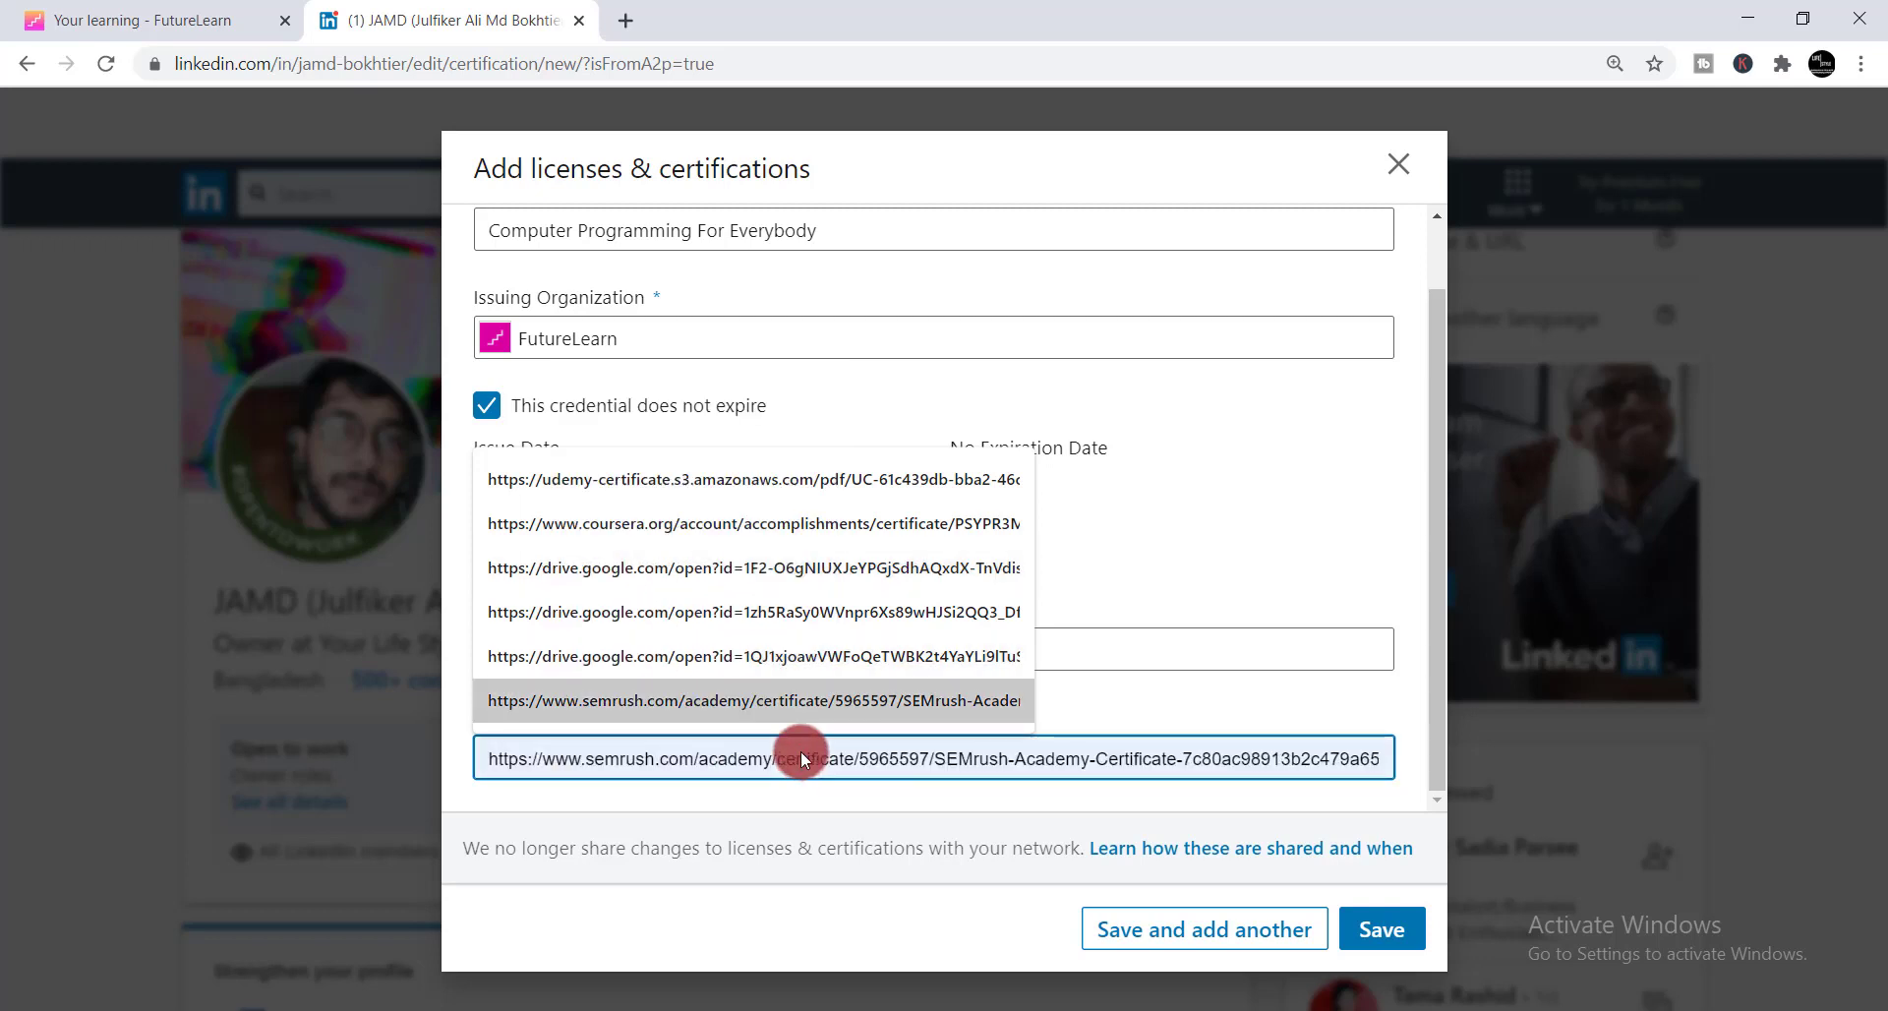
pyautogui.click(180, 34)
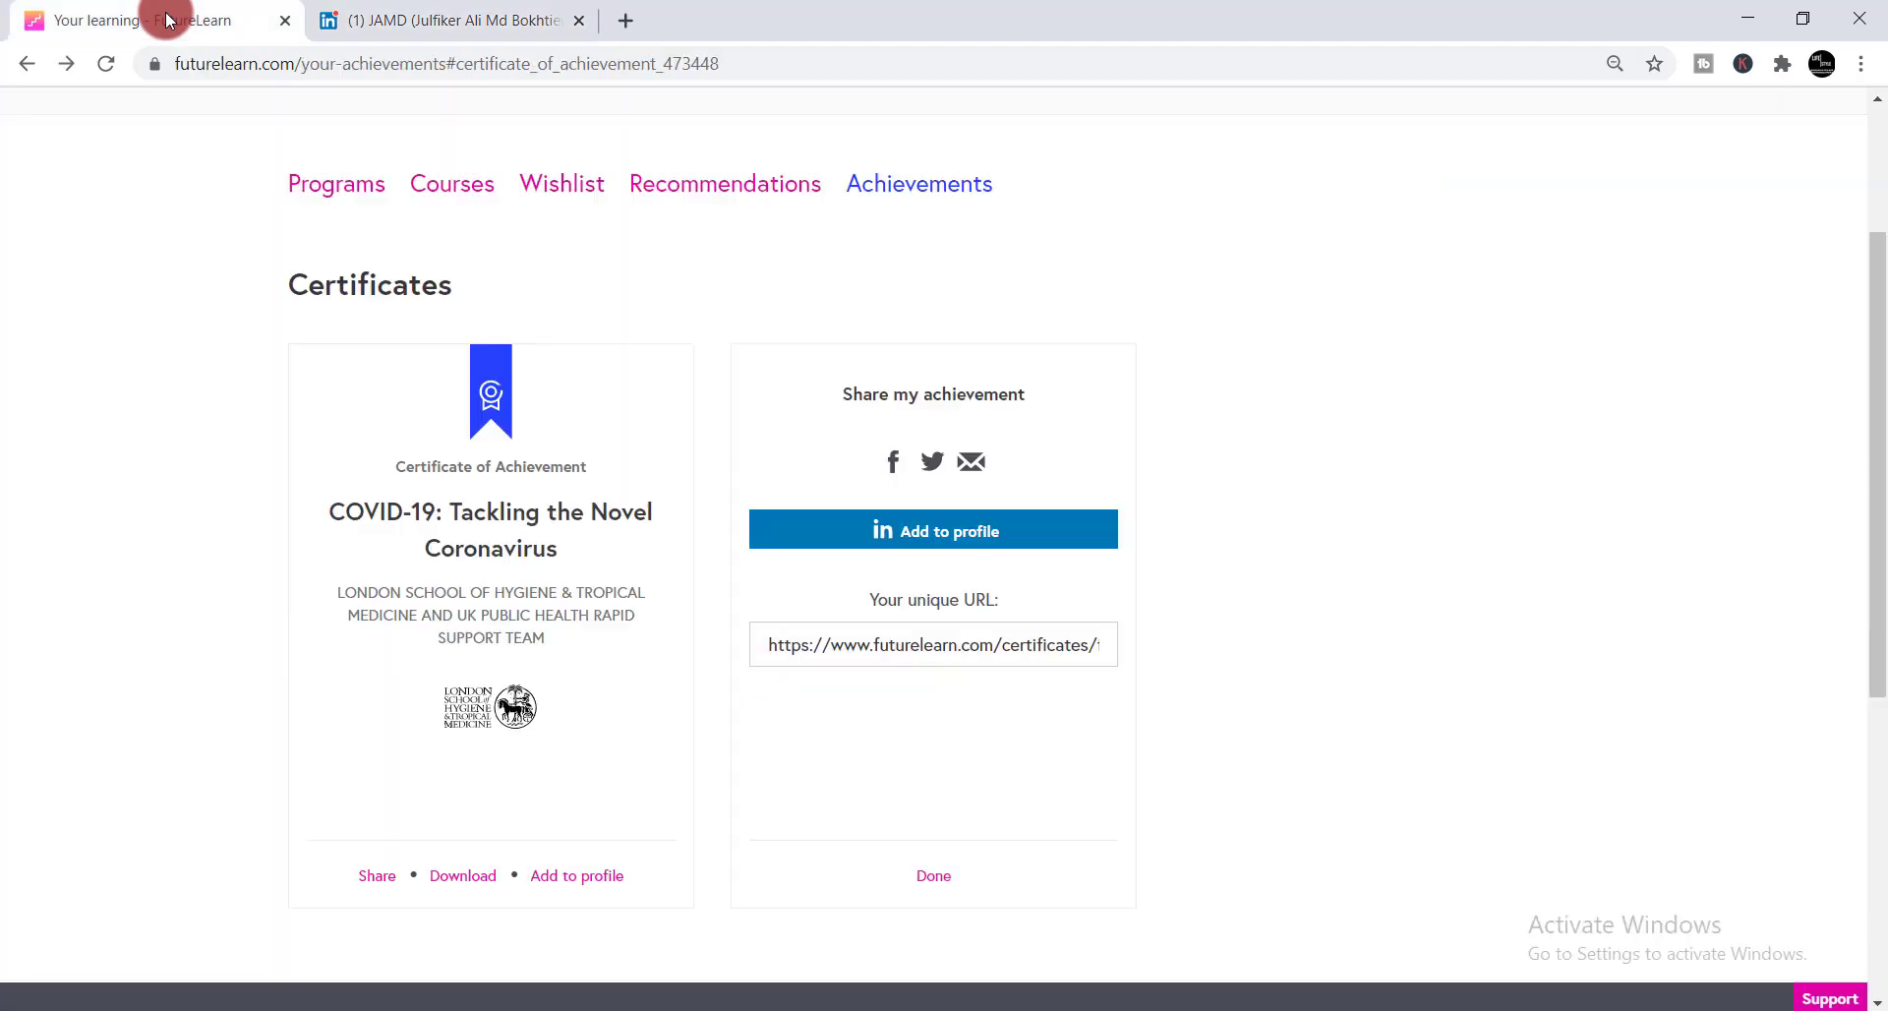
pyautogui.click(980, 646)
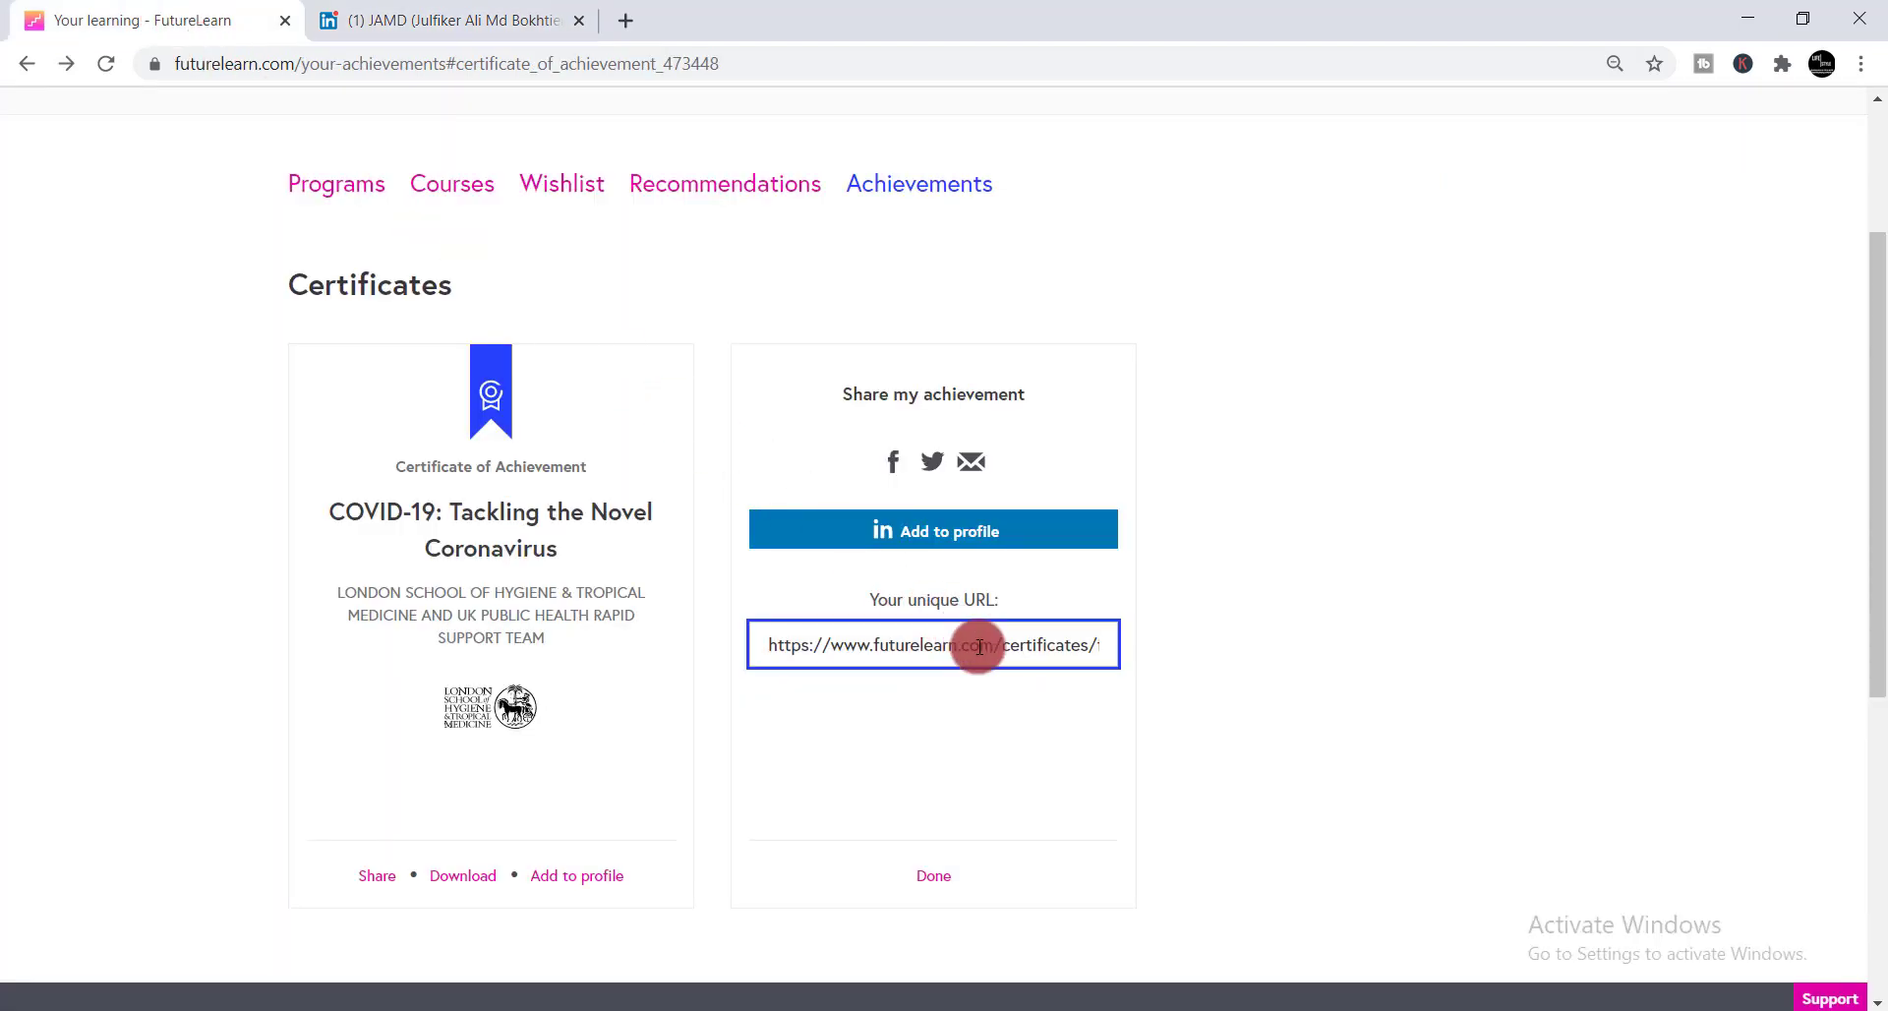
pyautogui.hotkey('ctrl', 'a')
pyautogui.hotkey('ctrl', 'c')
pyautogui.click(433, 22)
pyautogui.hotkey('ctrl', 'v')
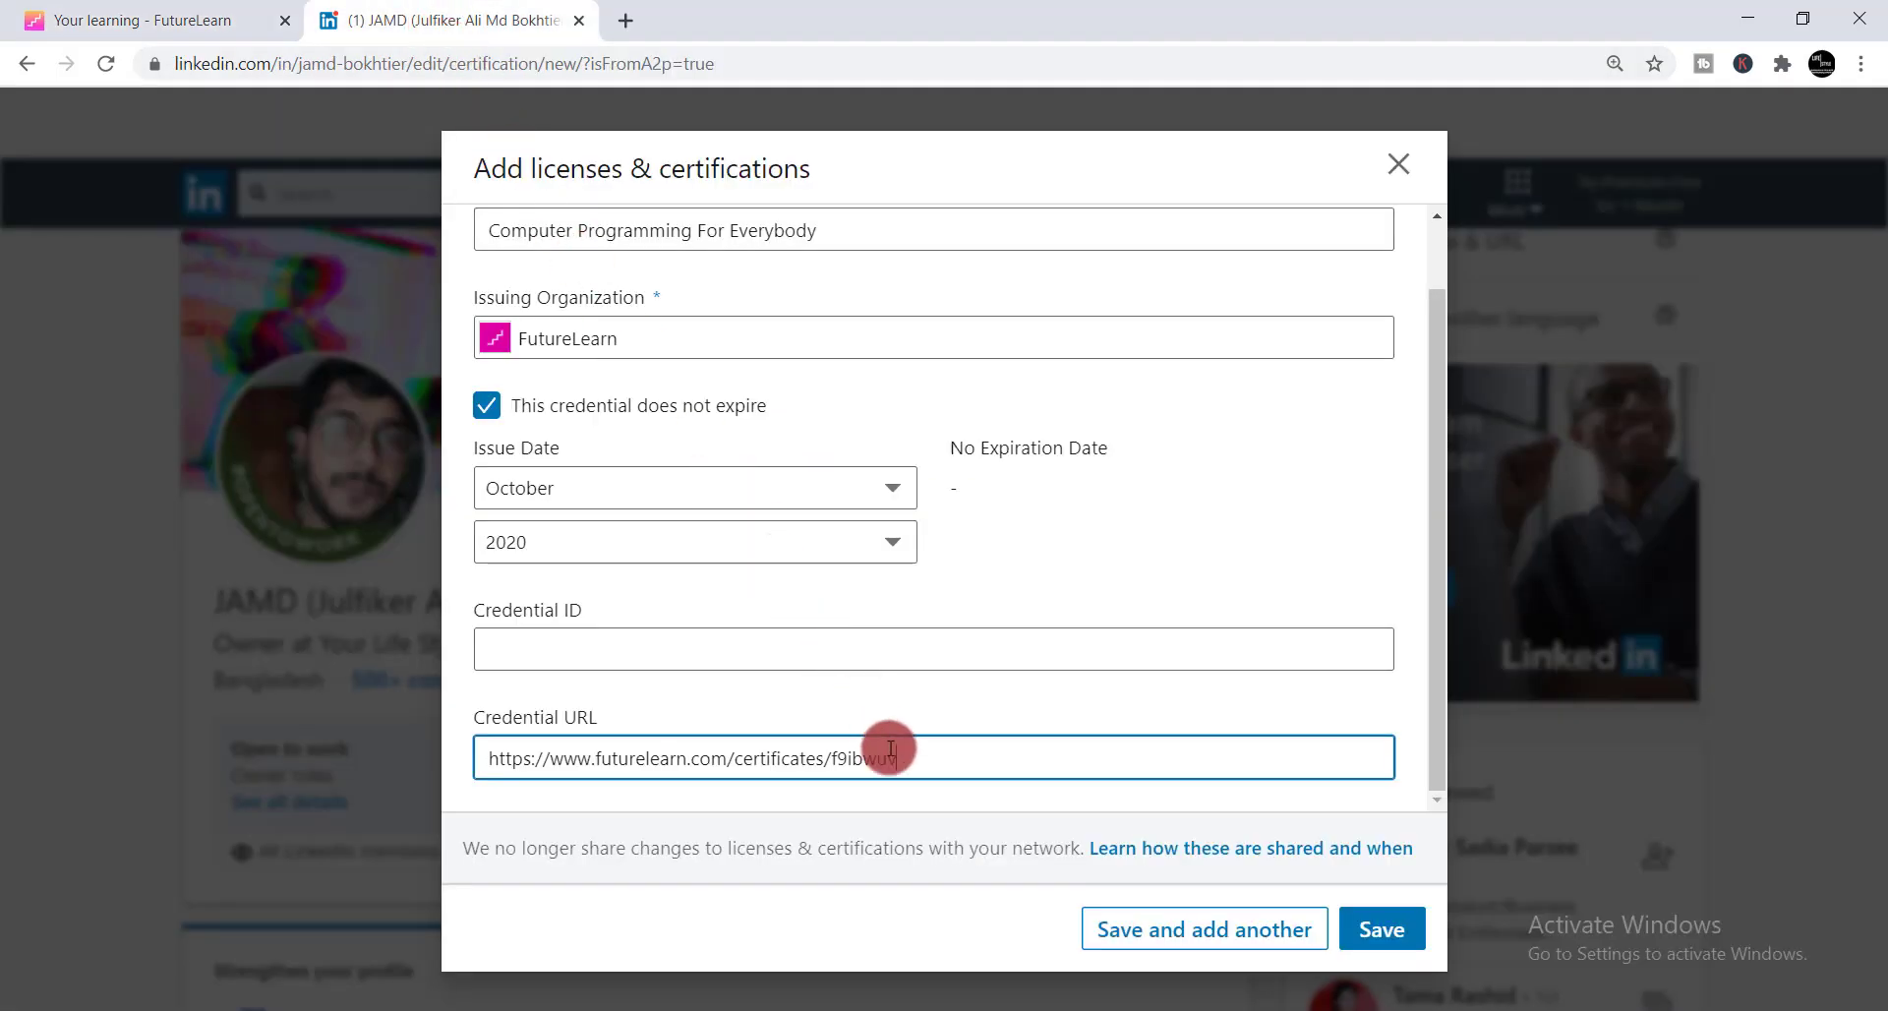
pyautogui.moveTo(897, 759); pyautogui.dragTo(836, 759)
pyautogui.rightClick(834, 758)
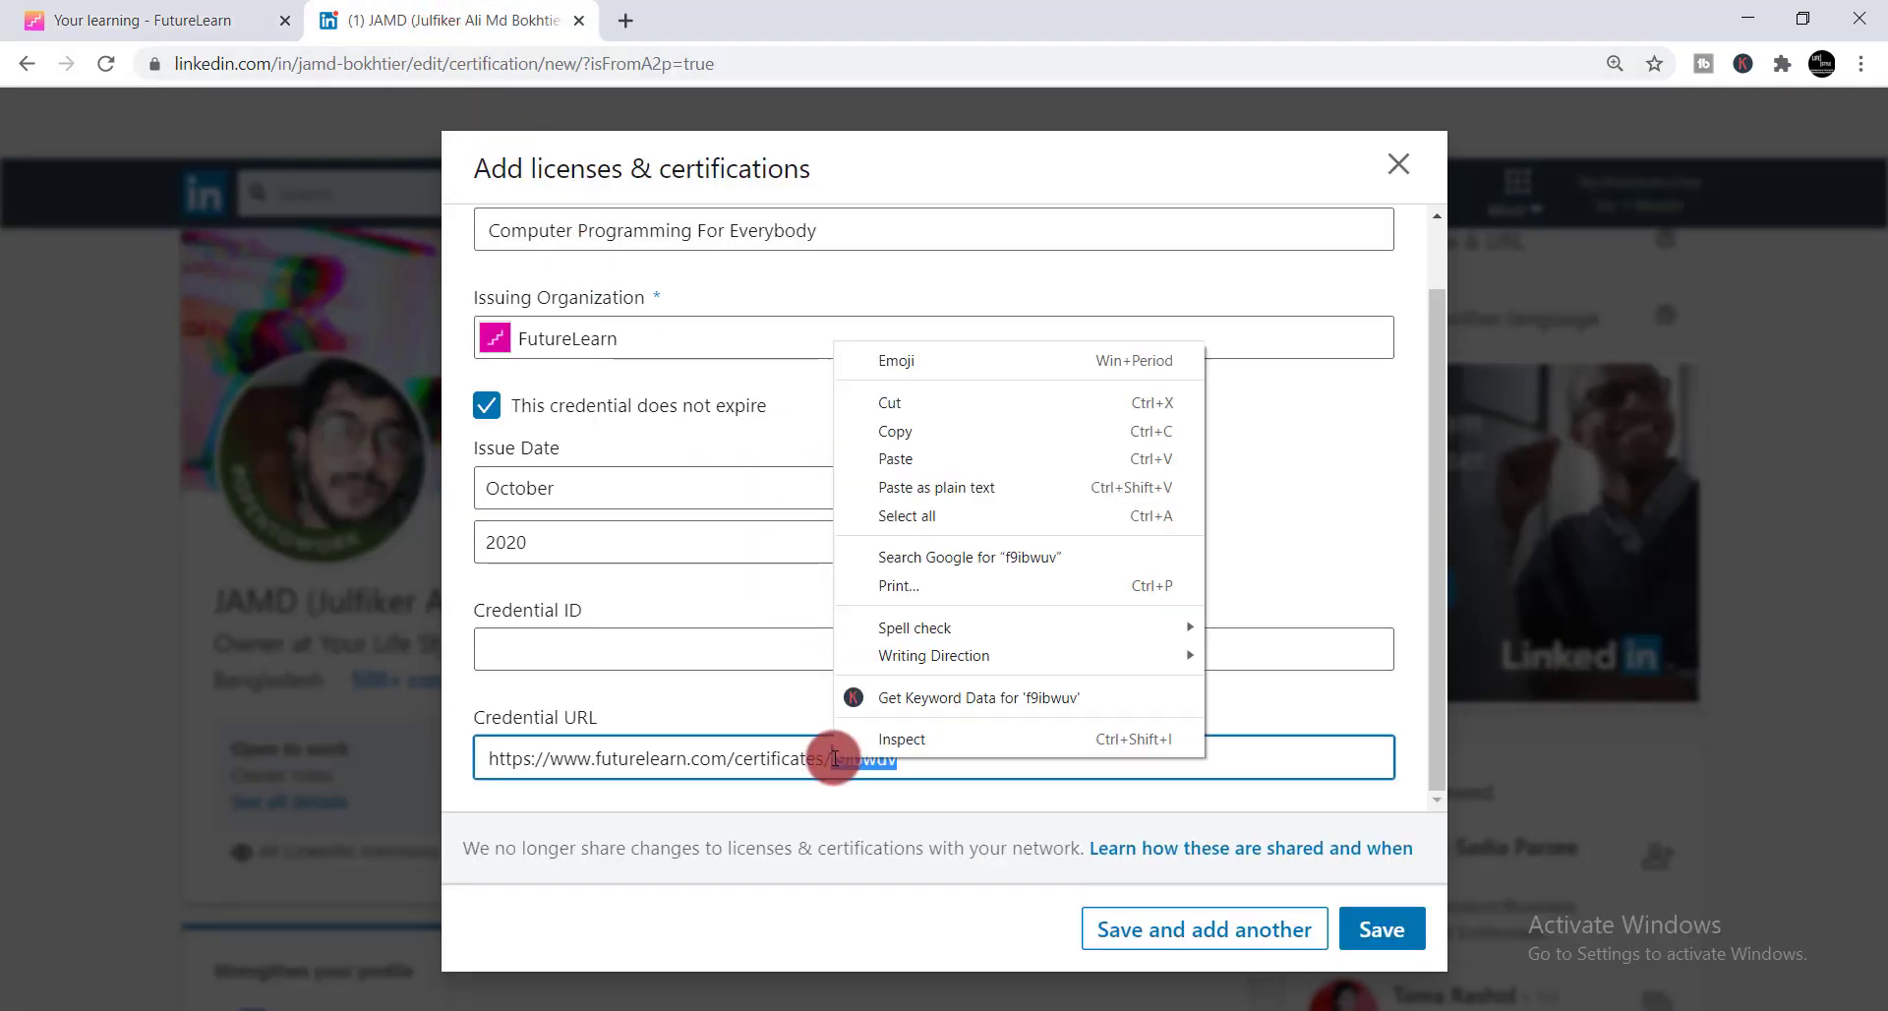
pyautogui.click(895, 437)
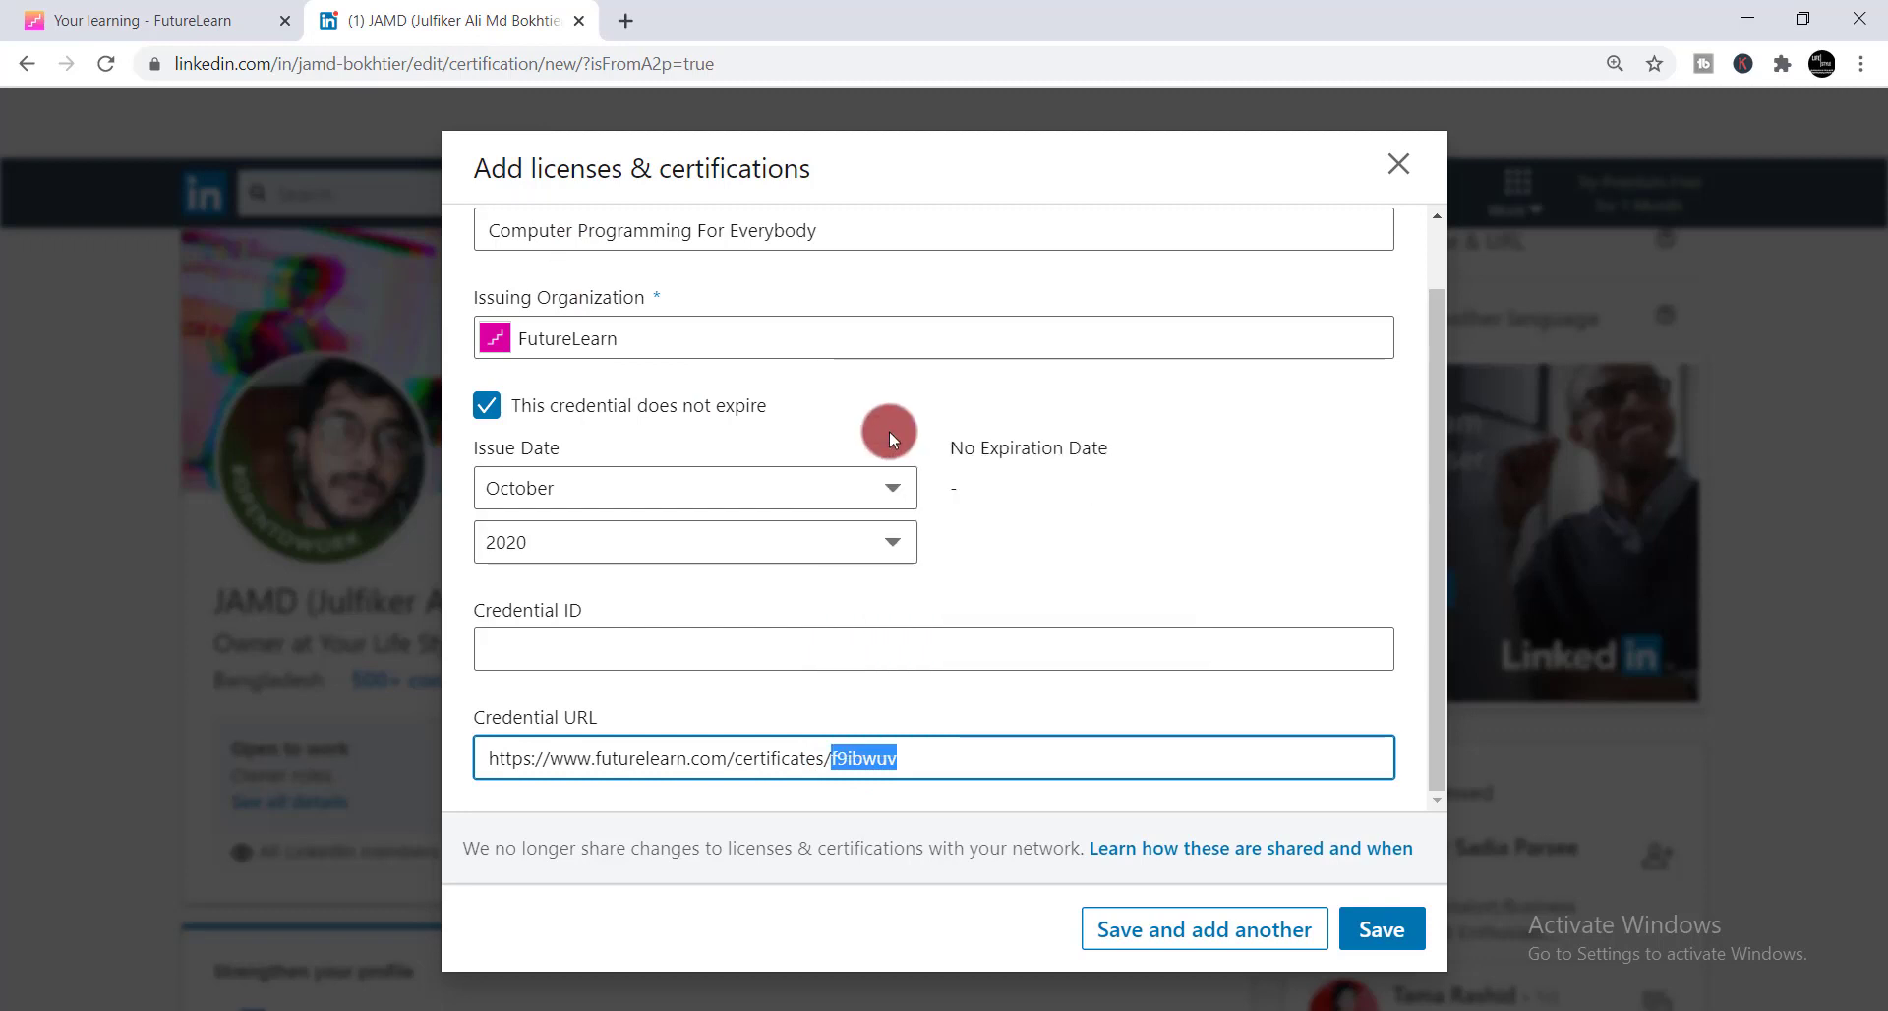
pyautogui.click(561, 644)
pyautogui.rightClick(559, 650)
pyautogui.click(623, 457)
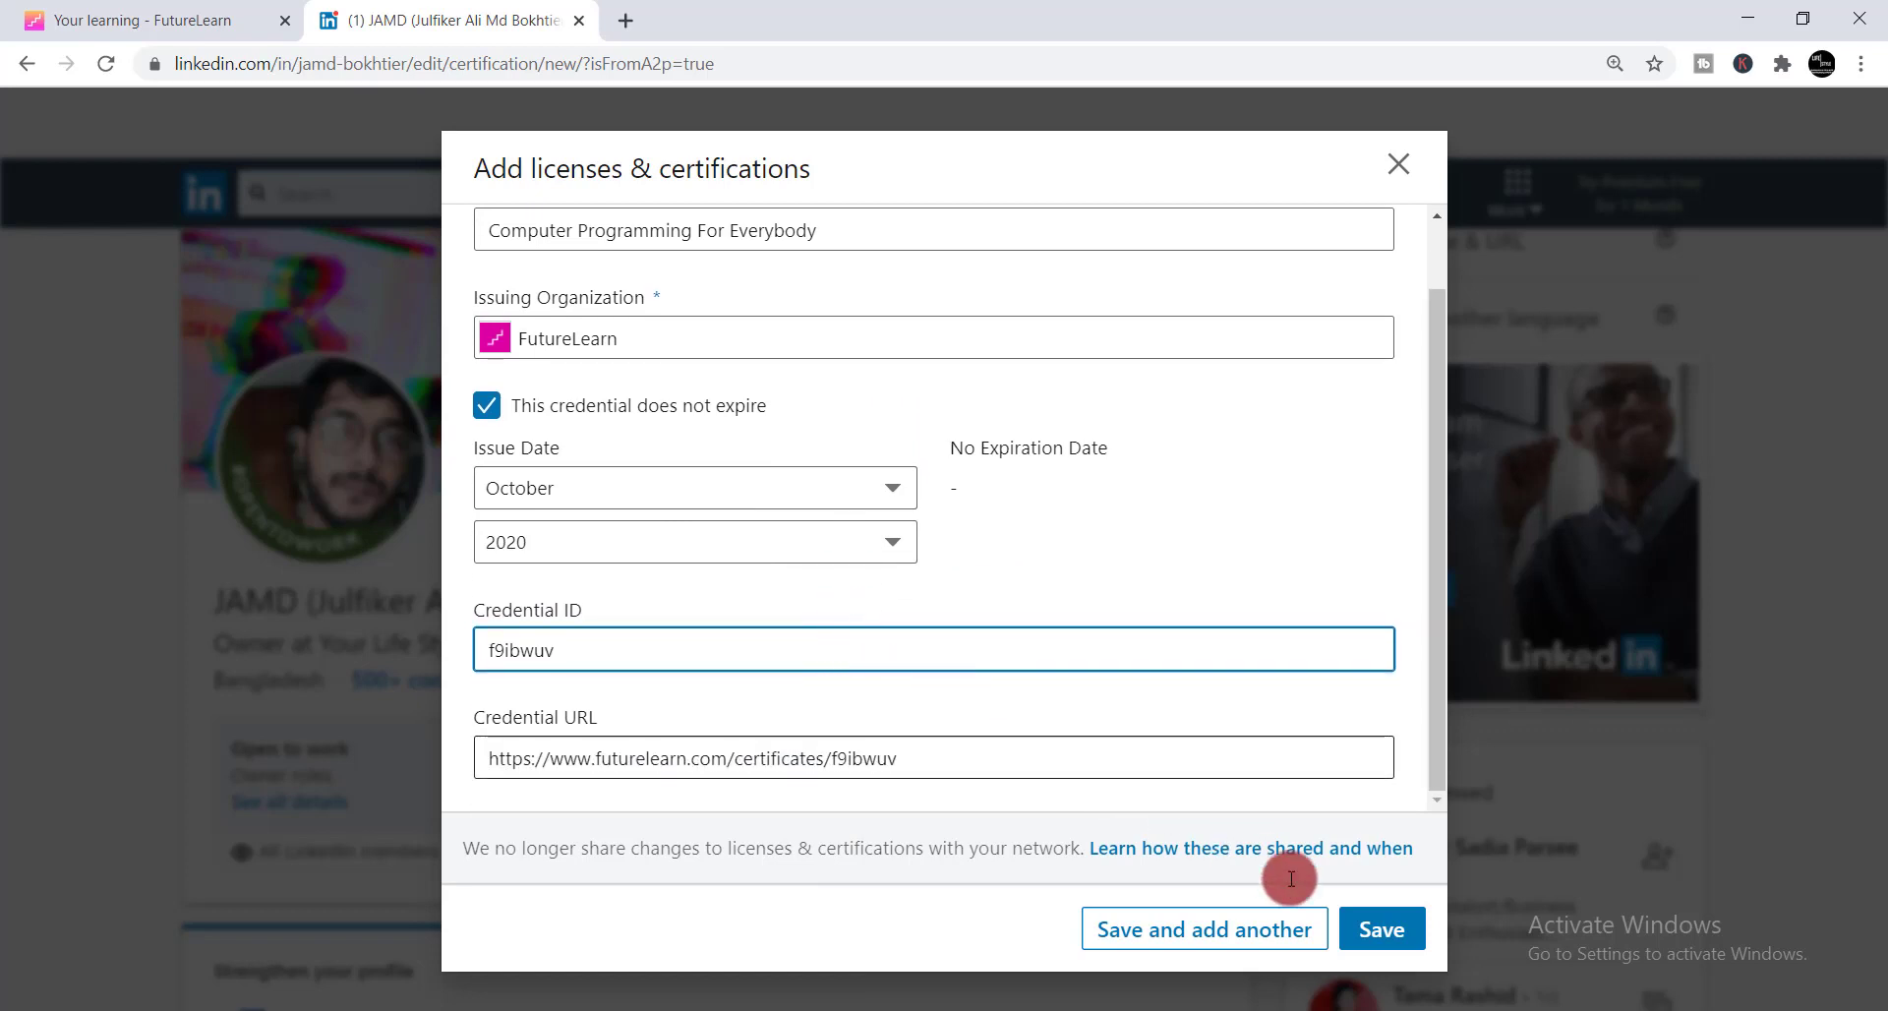
# Step: Save the certification and scroll down to its entry under Licenses & Certifications
pyautogui.click(1388, 937)
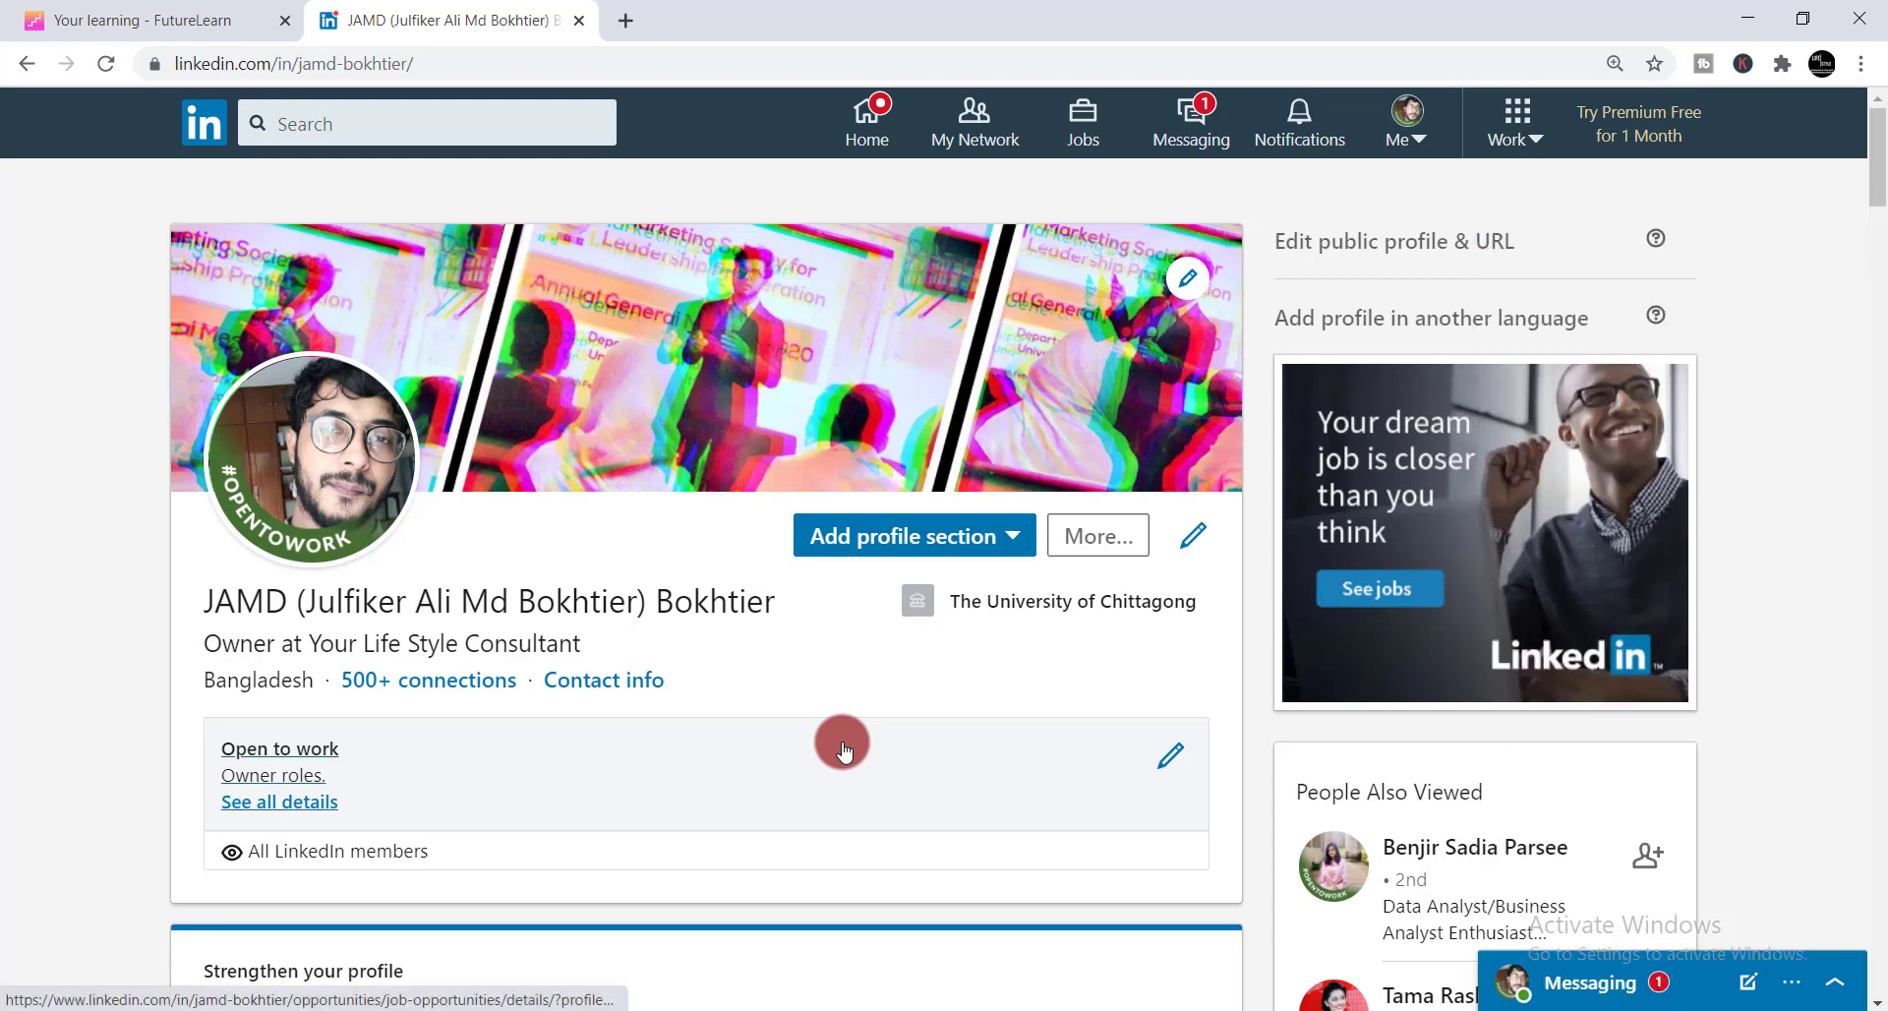
pyautogui.scroll(-5, 840, 657)
pyautogui.scroll(-20, 840, 657)
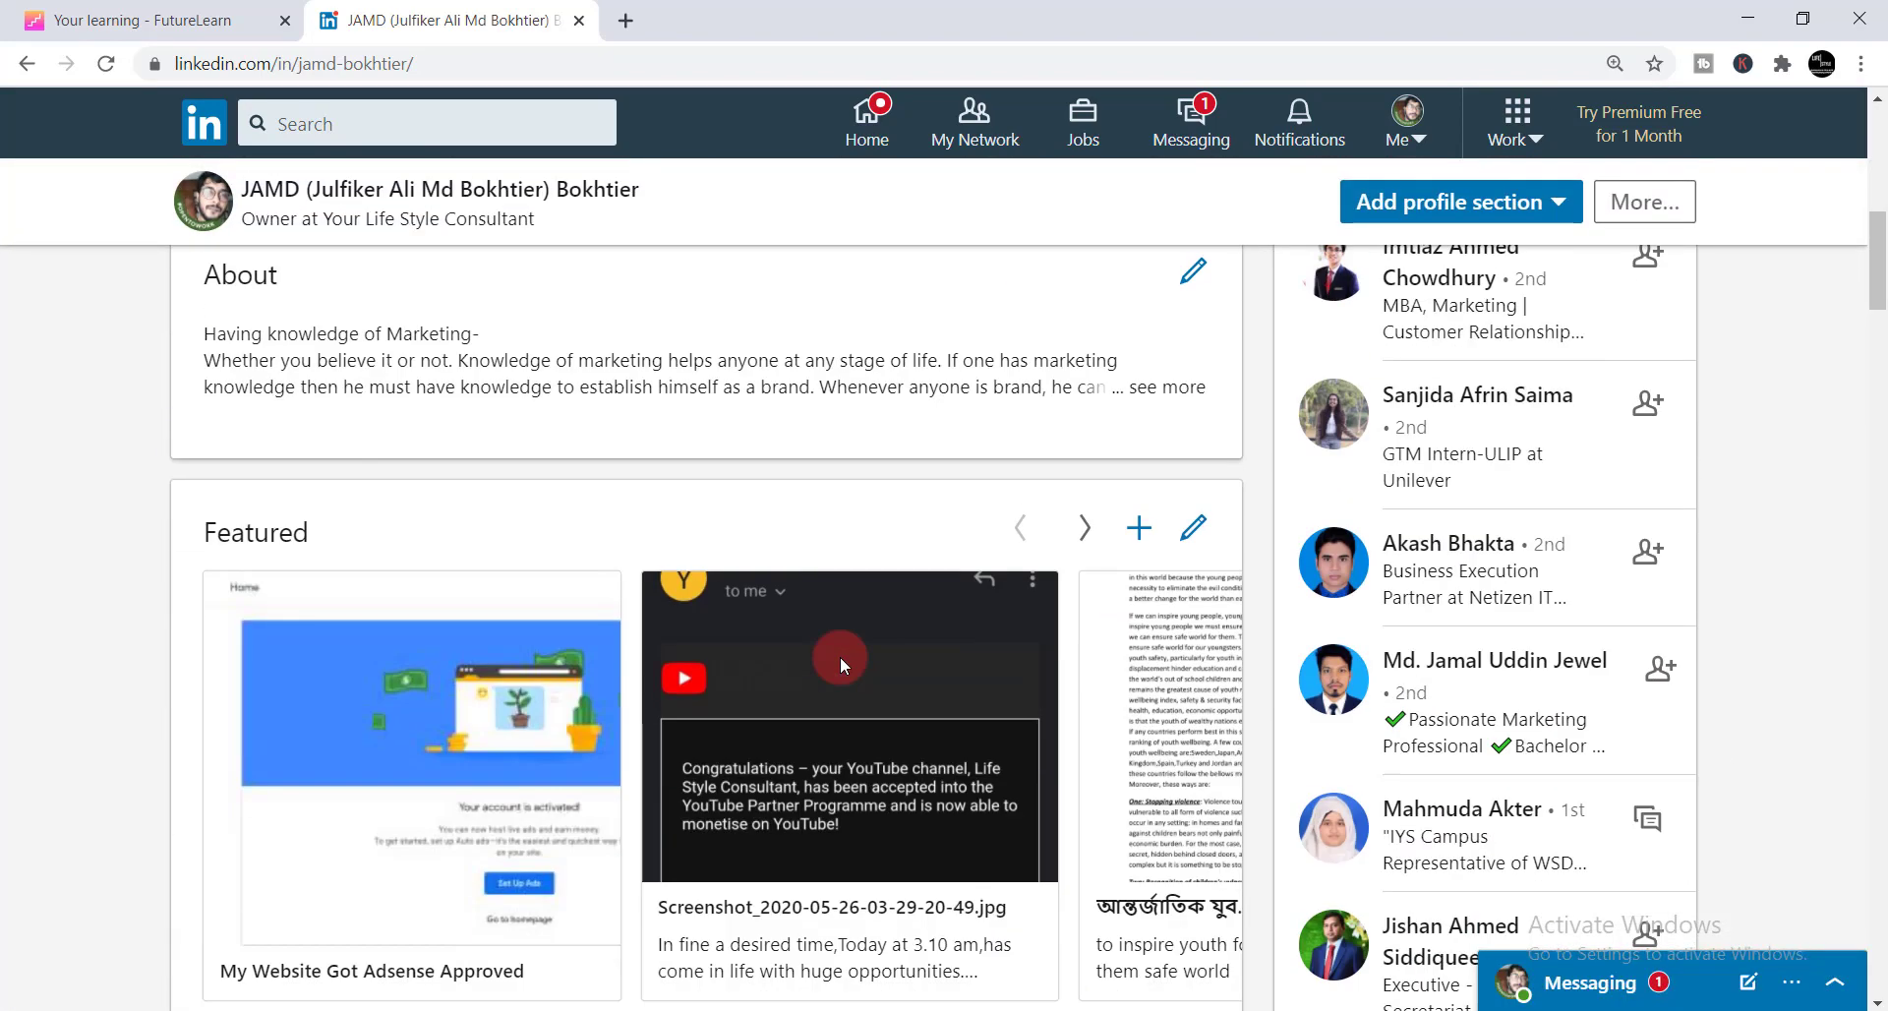
pyautogui.scroll(-15, 841, 666)
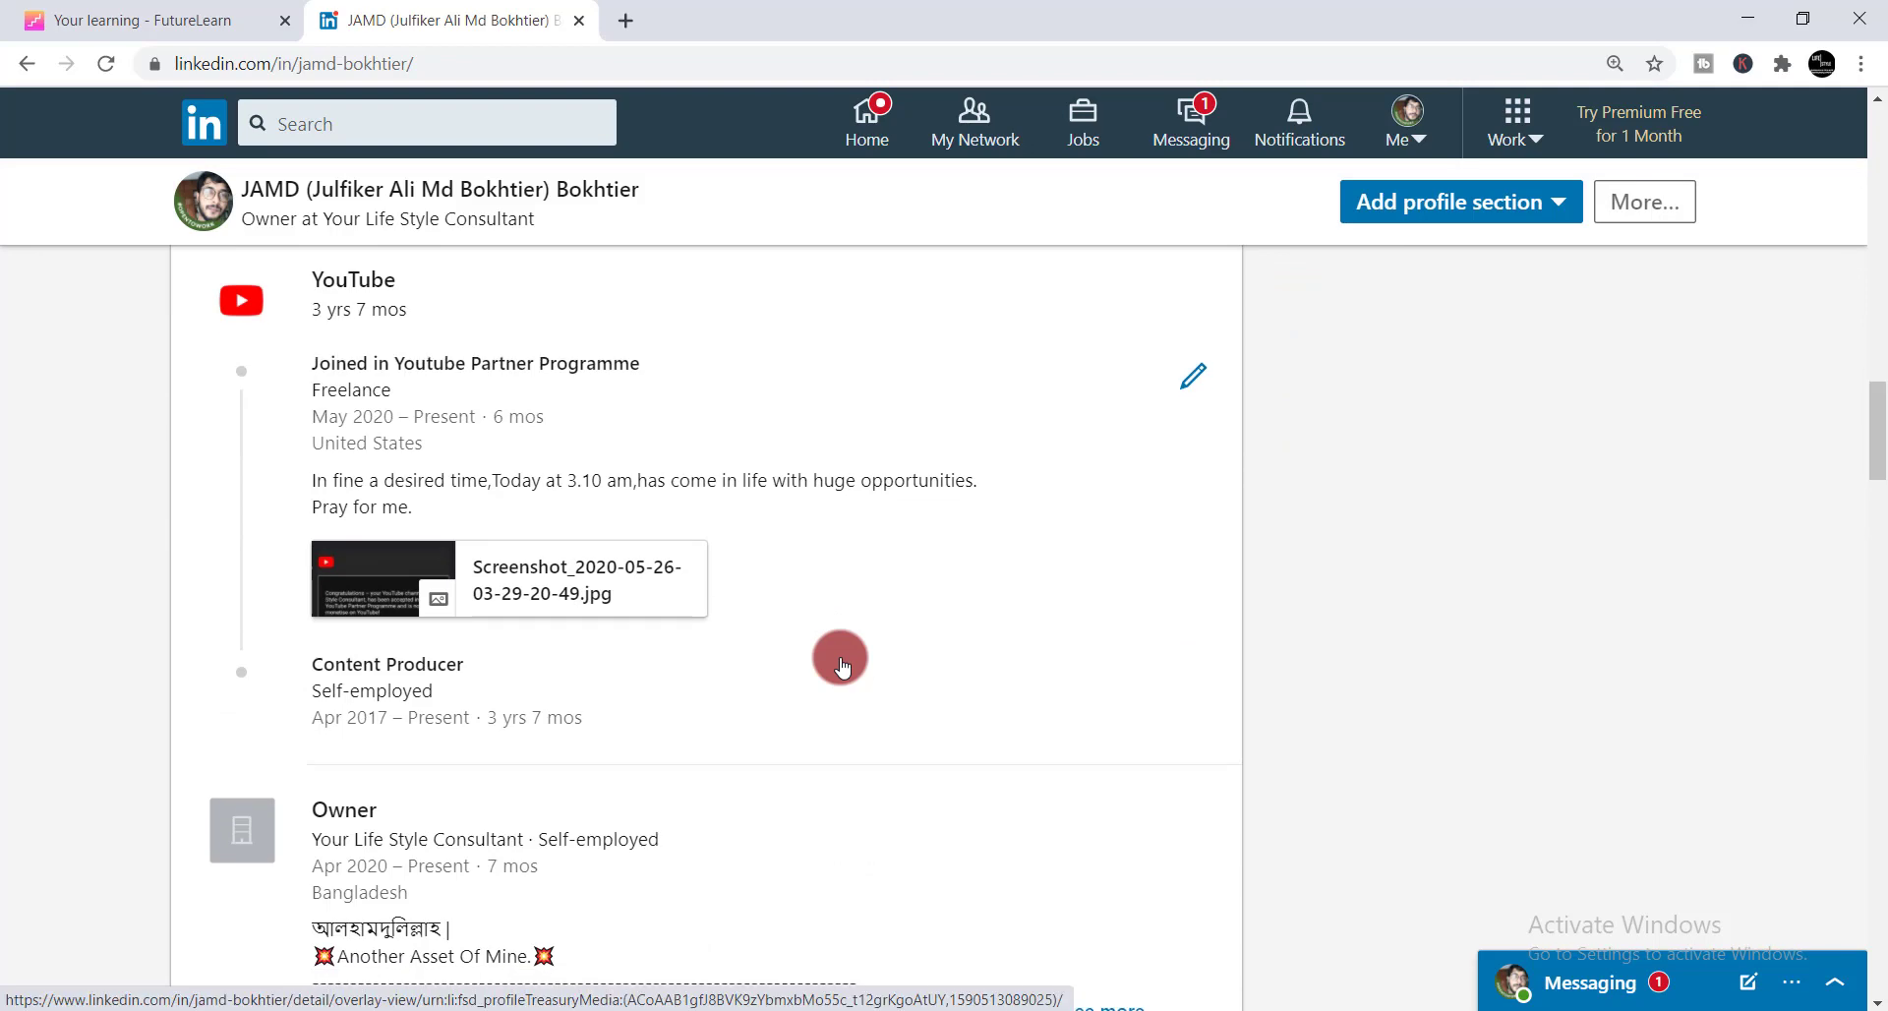
pyautogui.scroll(-10, 841, 666)
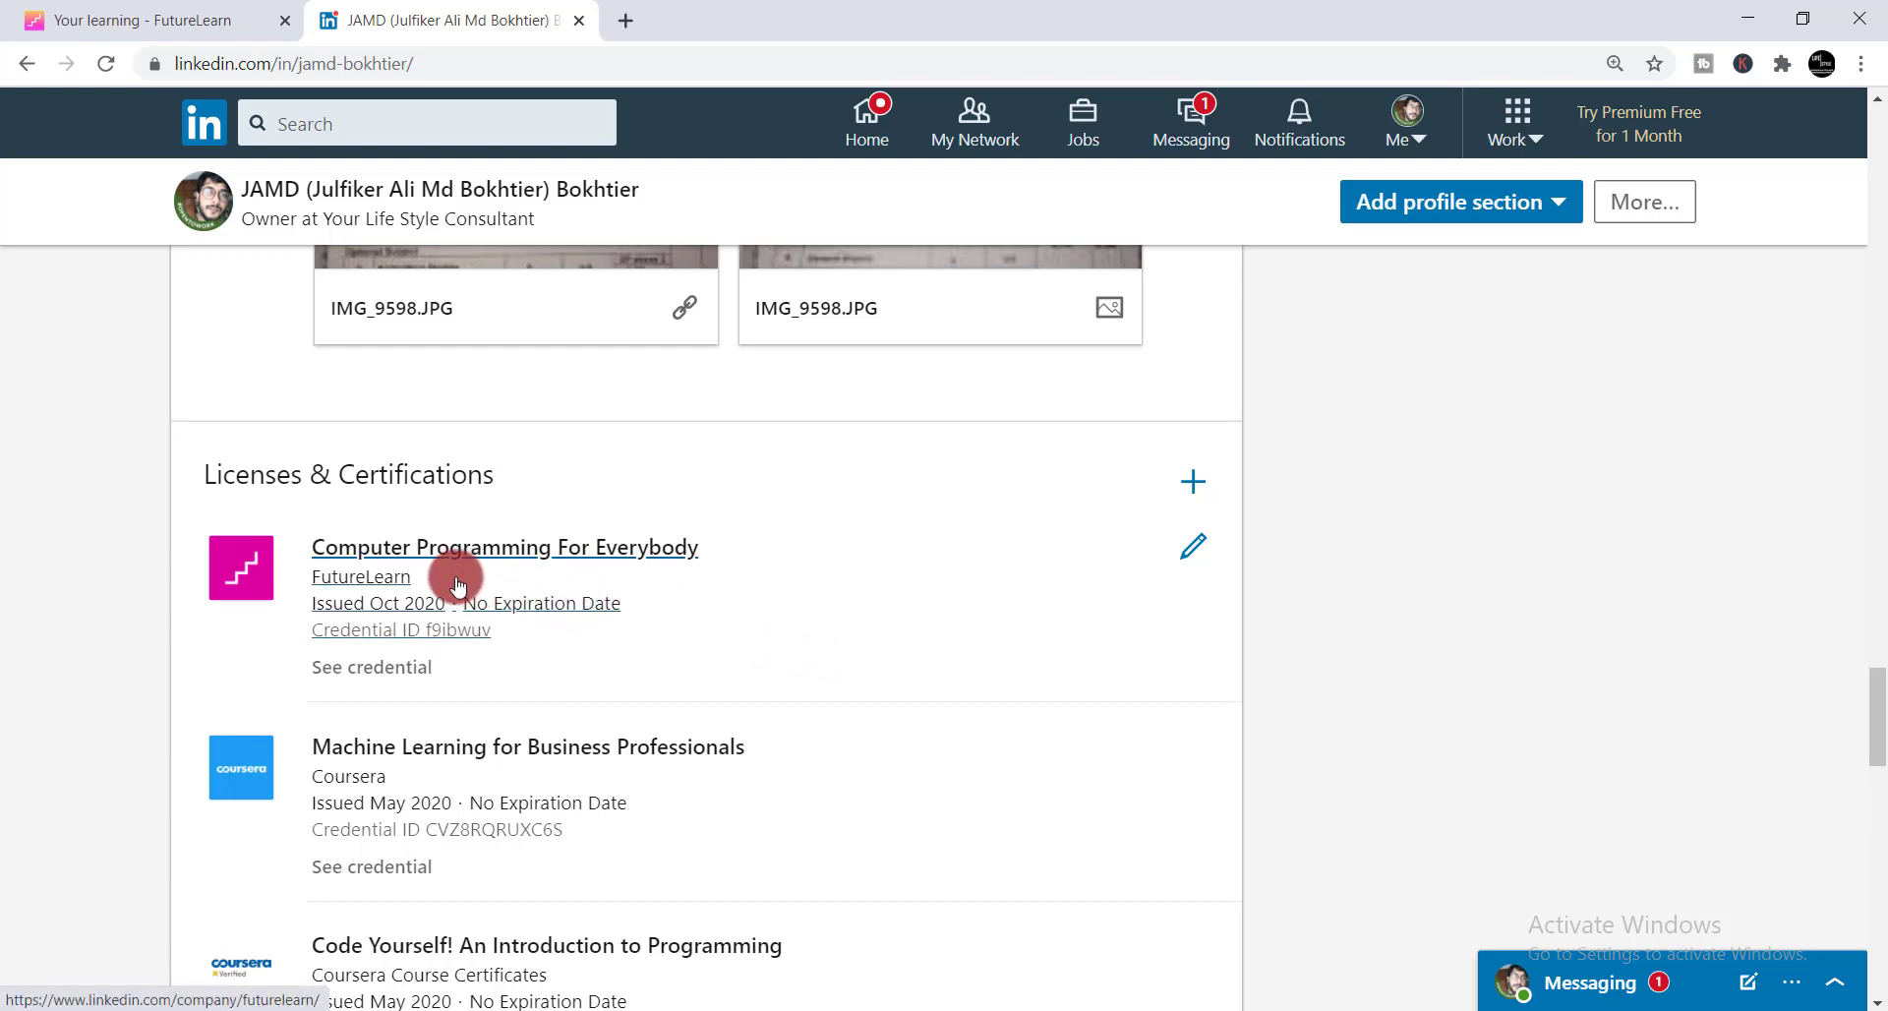
# Step: Open the certification's See credential link to view the FutureLearn certificate page
pyautogui.click(399, 677)
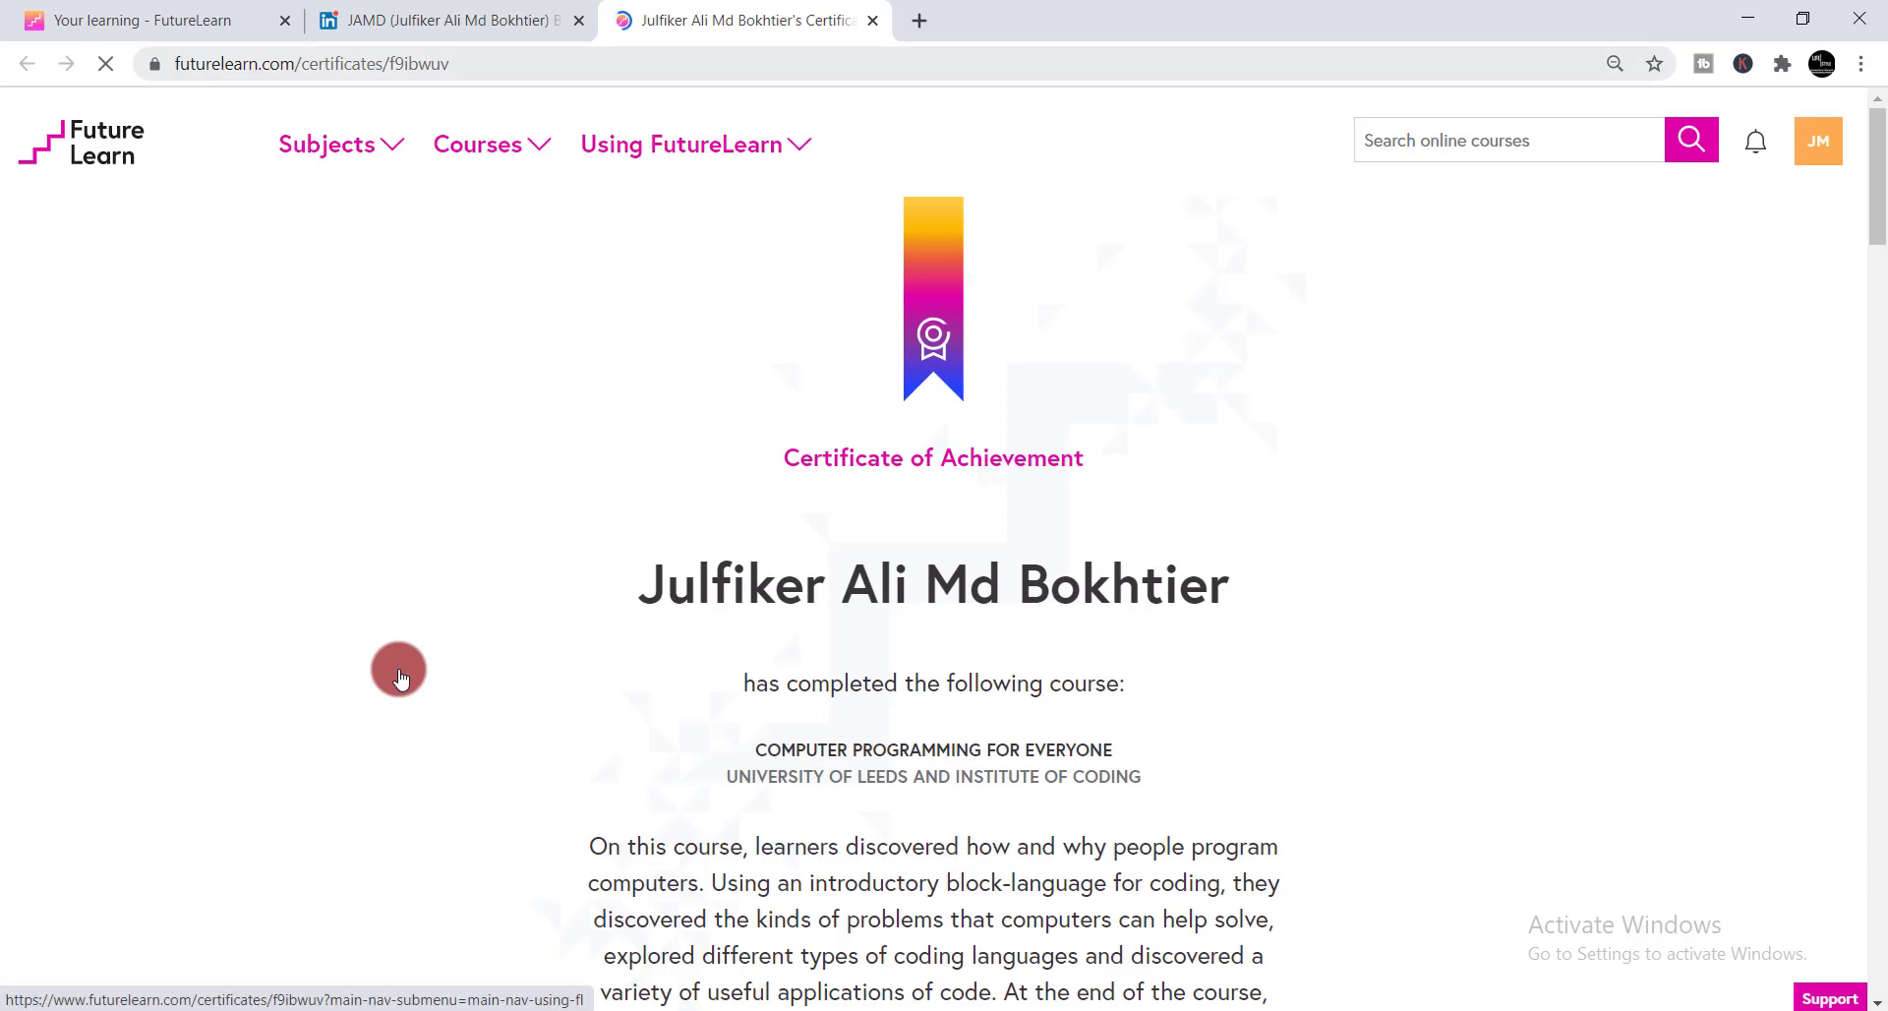
pyautogui.scroll(-6, 777, 565)
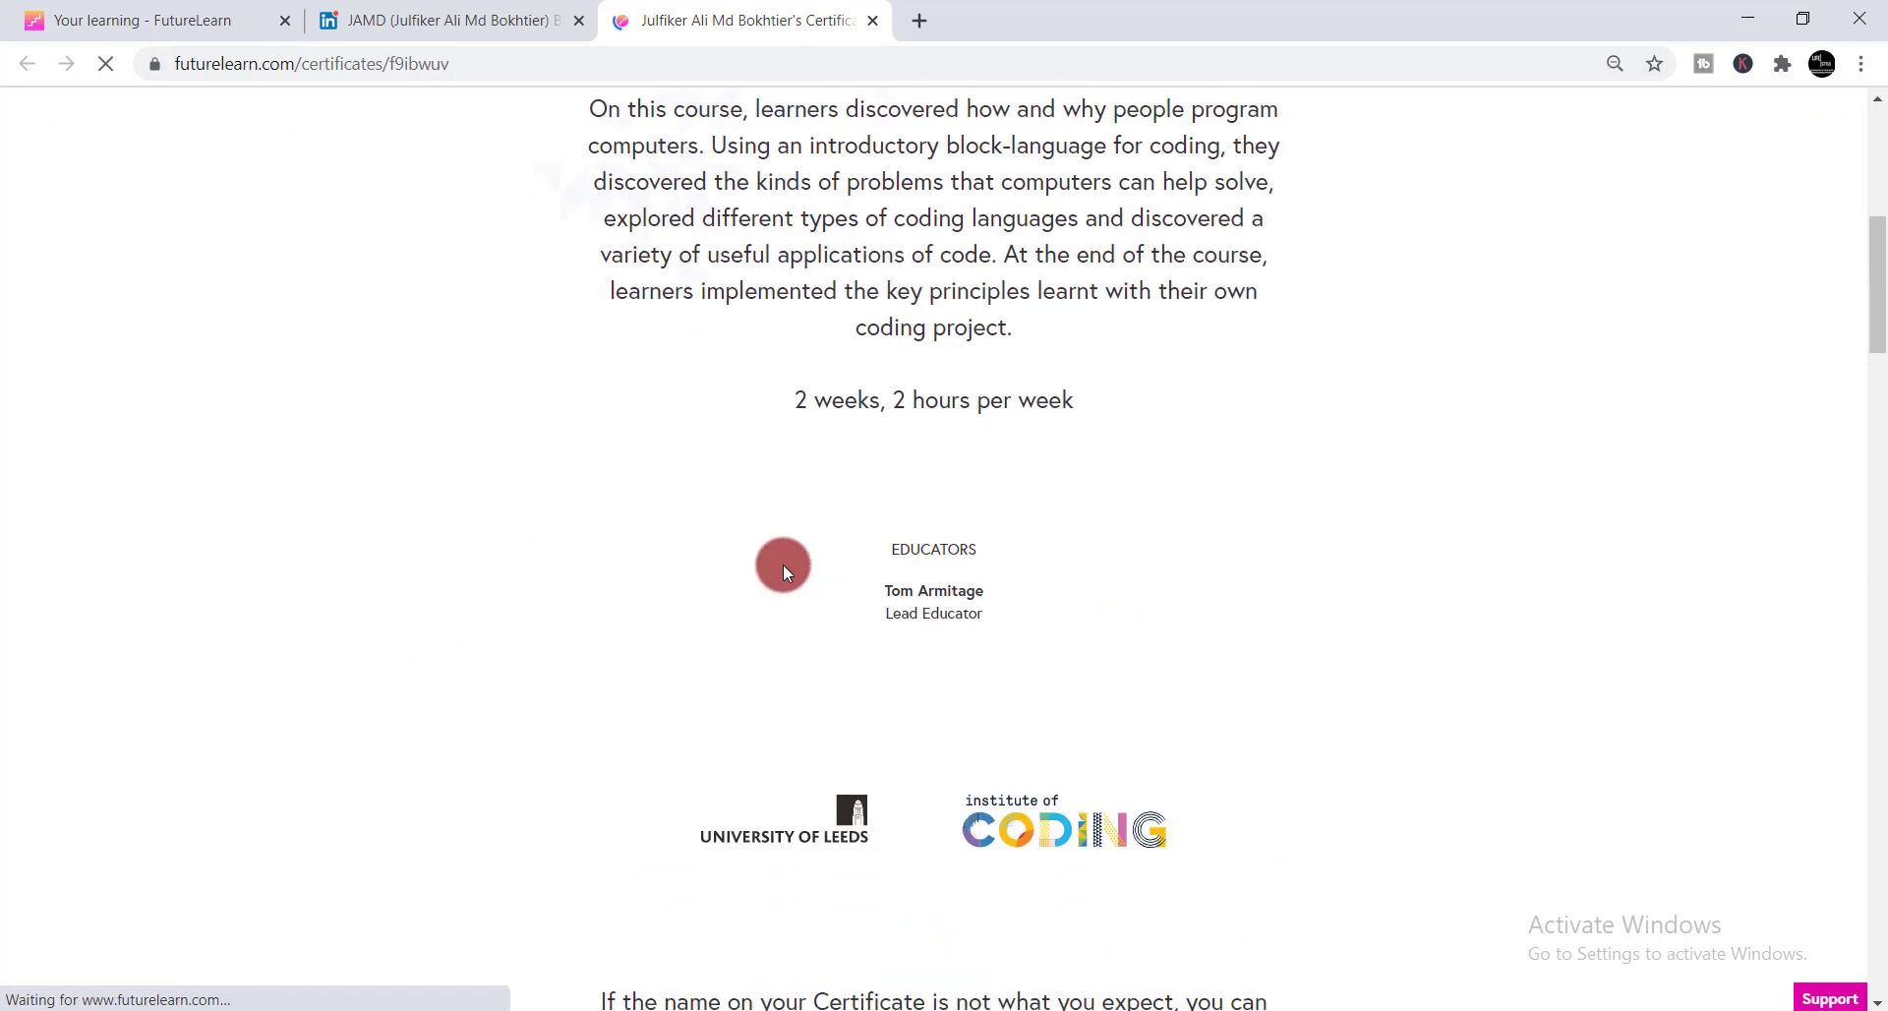
pyautogui.scroll(-10, 782, 564)
pyautogui.scroll(3, 783, 563)
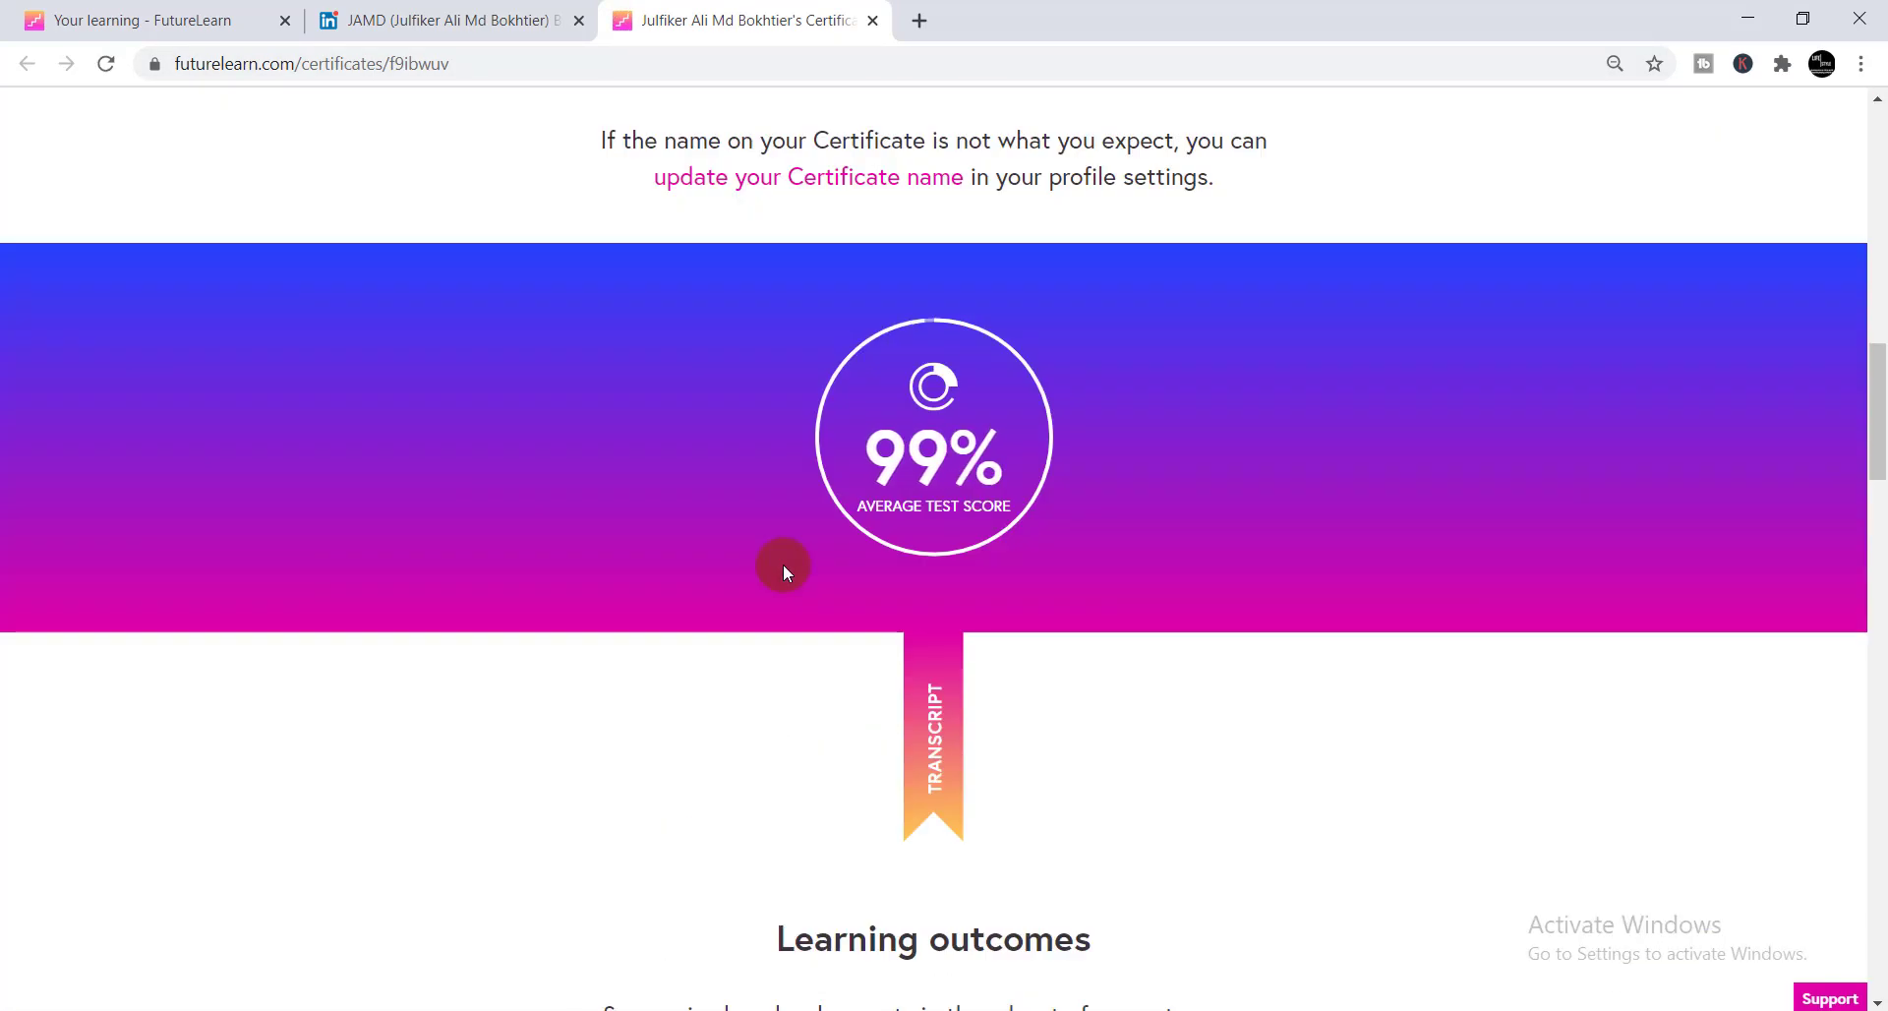
pyautogui.scroll(9, 657, 466)
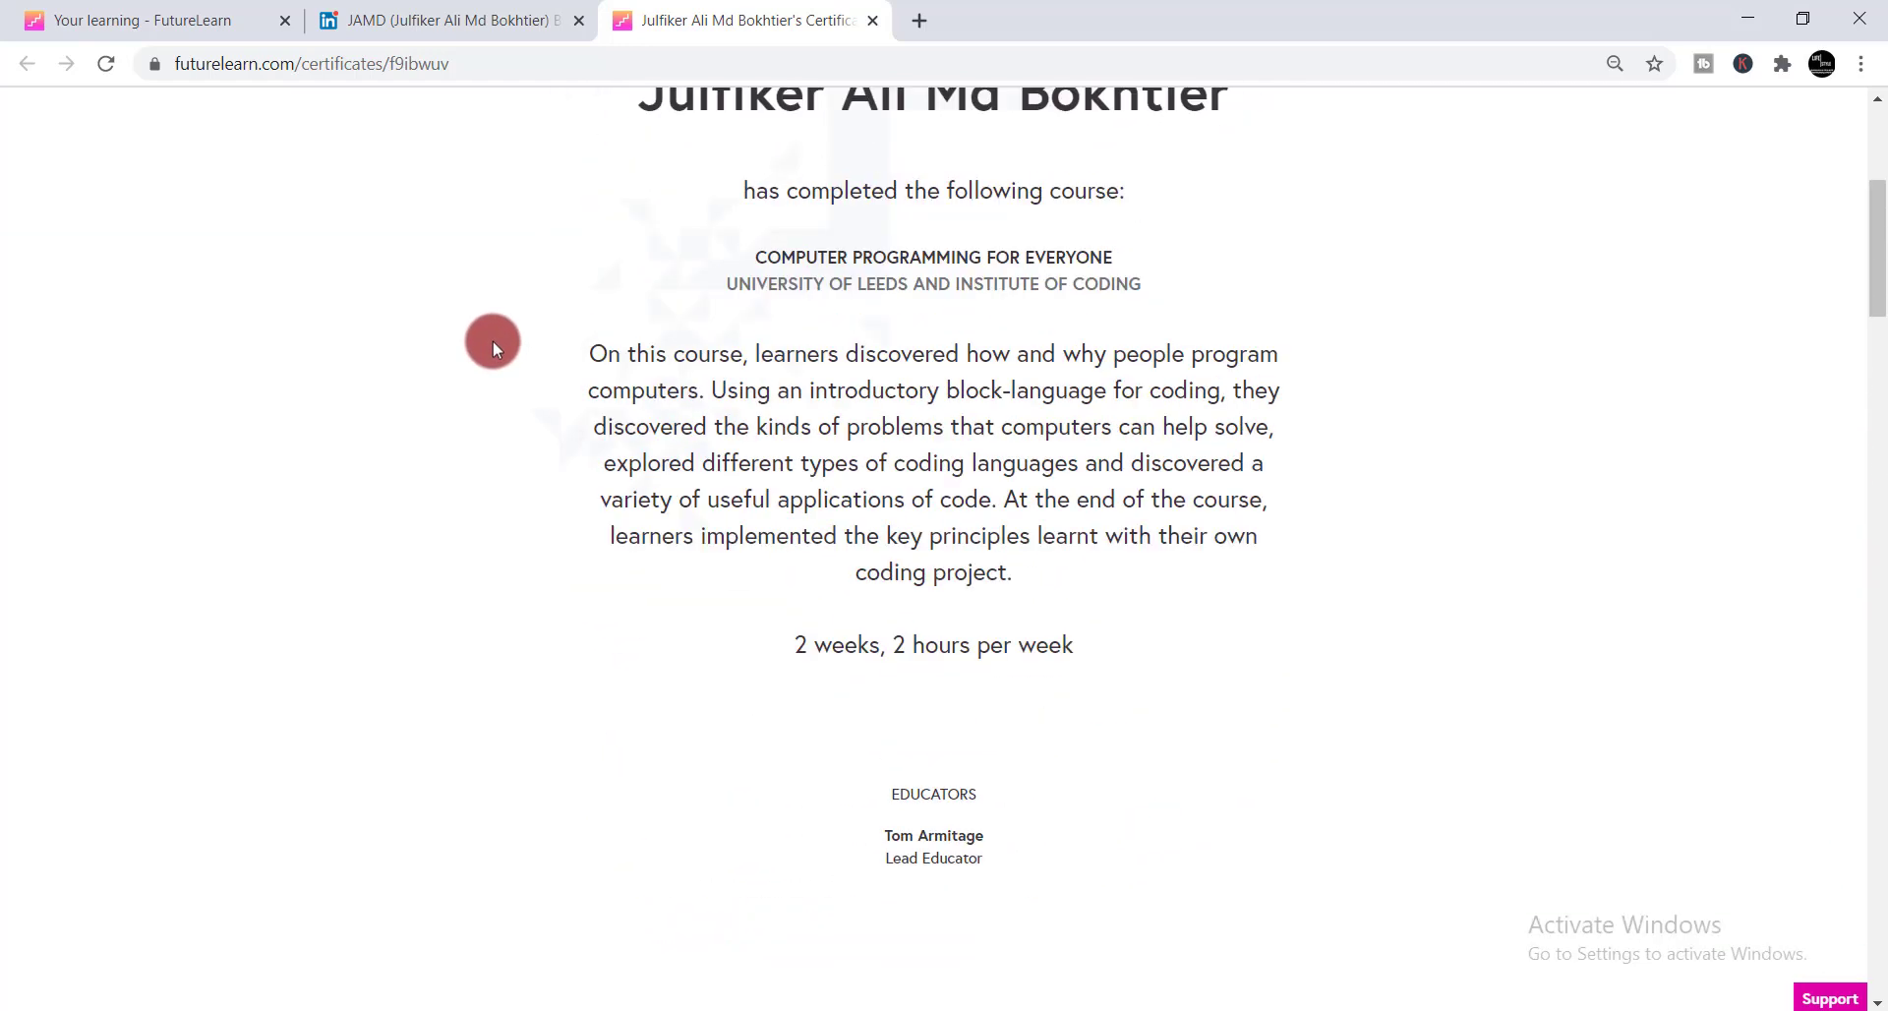
# Step: Glance back at the LinkedIn profile, then scroll through the certificate page's syllabus
pyautogui.click(428, 19)
pyautogui.scroll(-1, 389, 550)
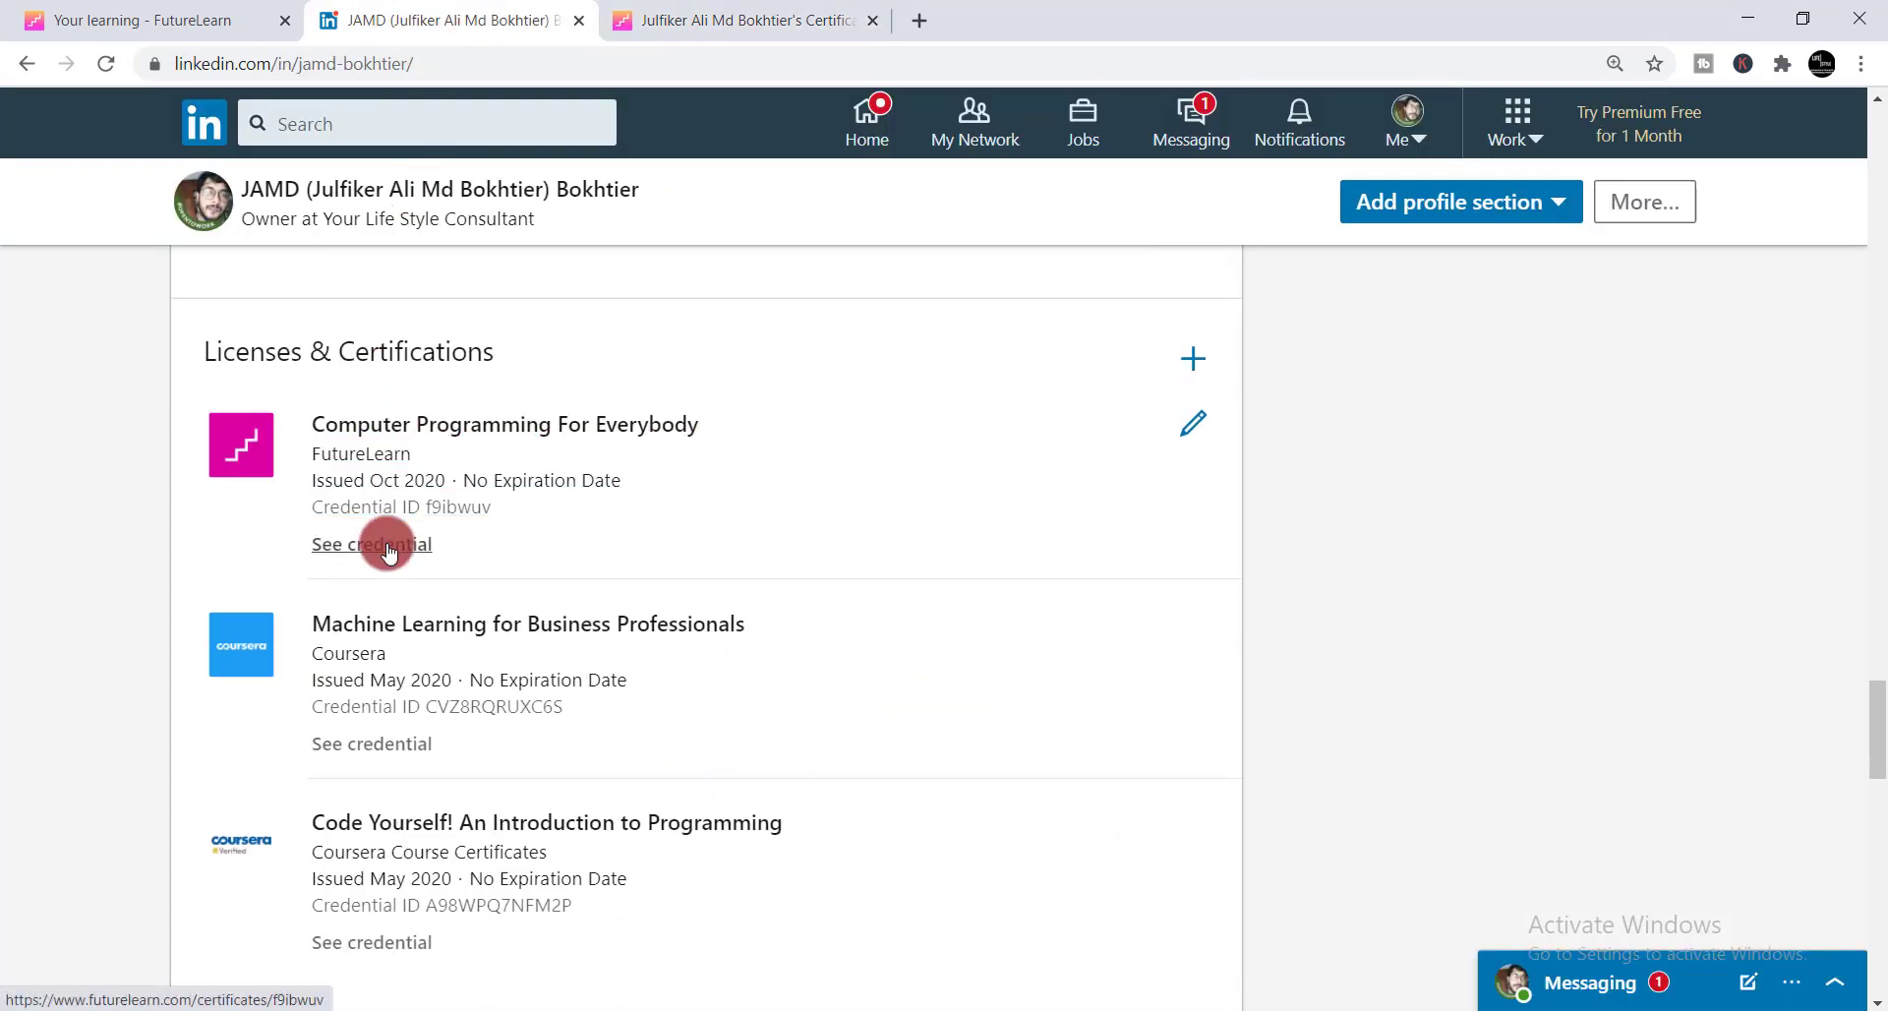
pyautogui.click(747, 20)
pyautogui.scroll(5, 826, 305)
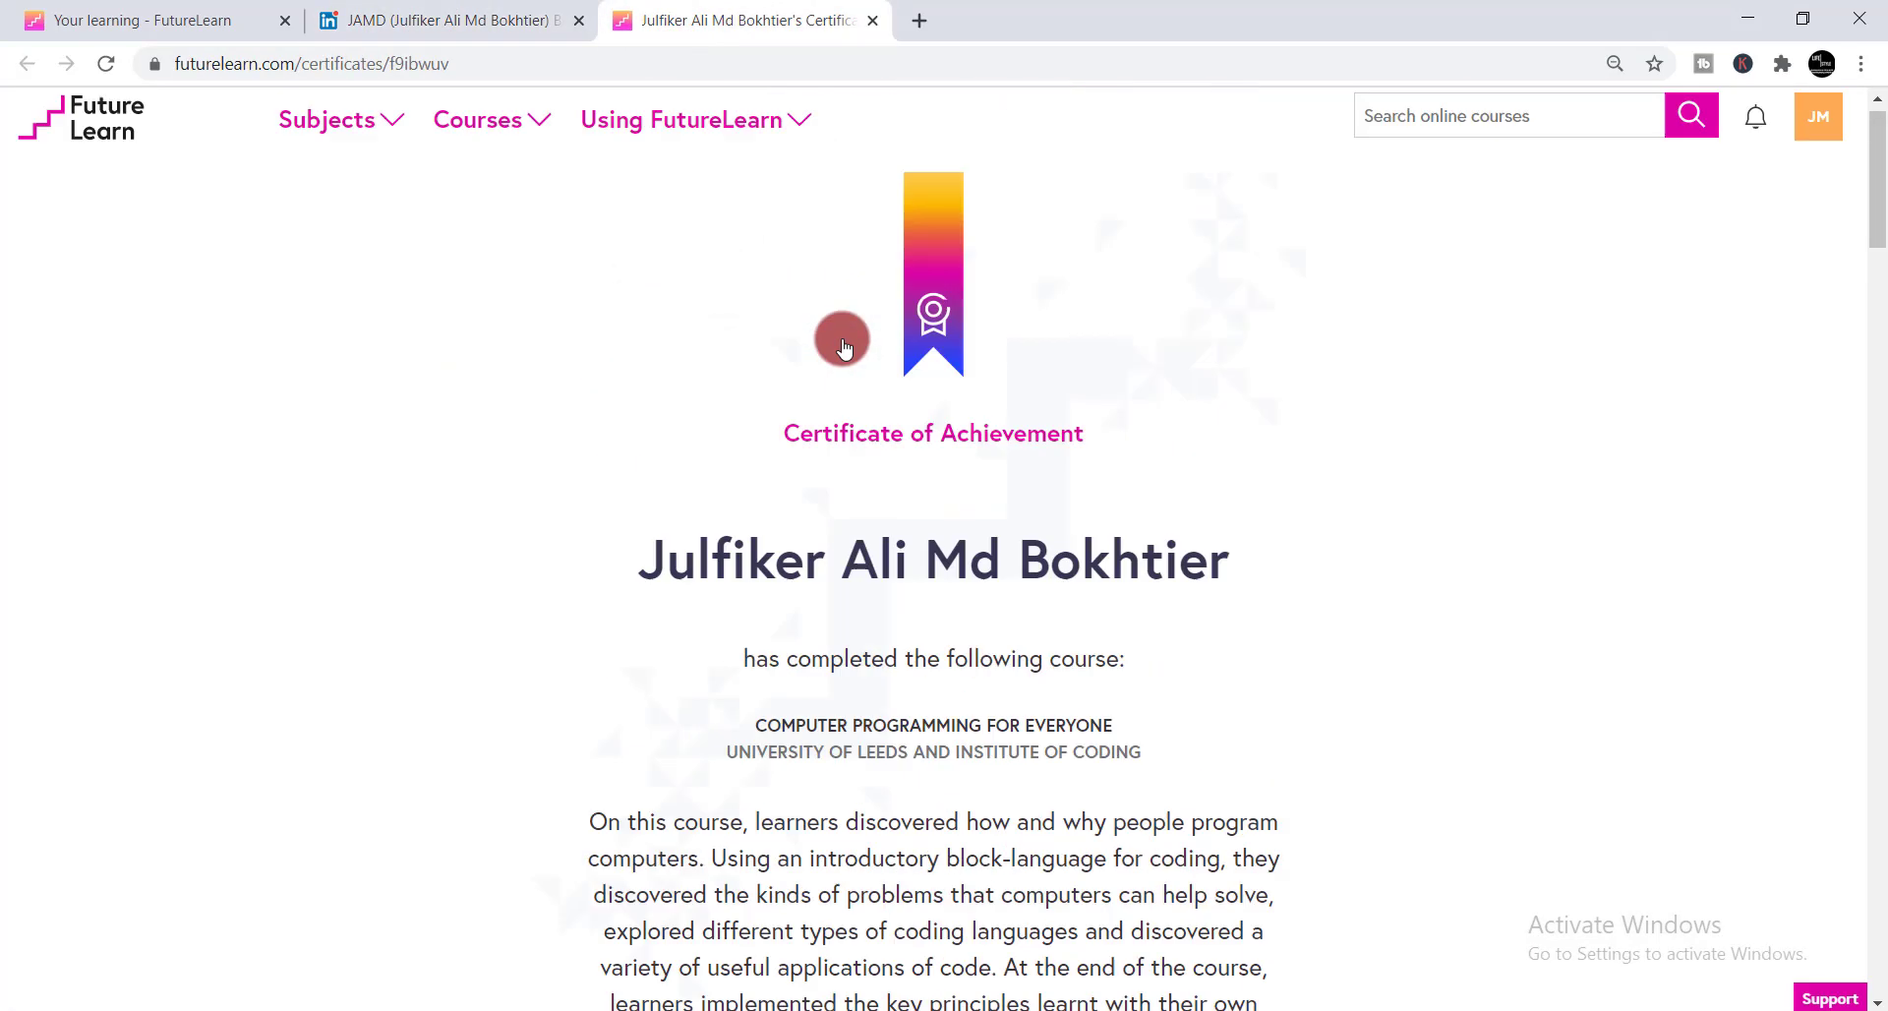
pyautogui.scroll(-4, 841, 338)
pyautogui.scroll(-13, 688, 356)
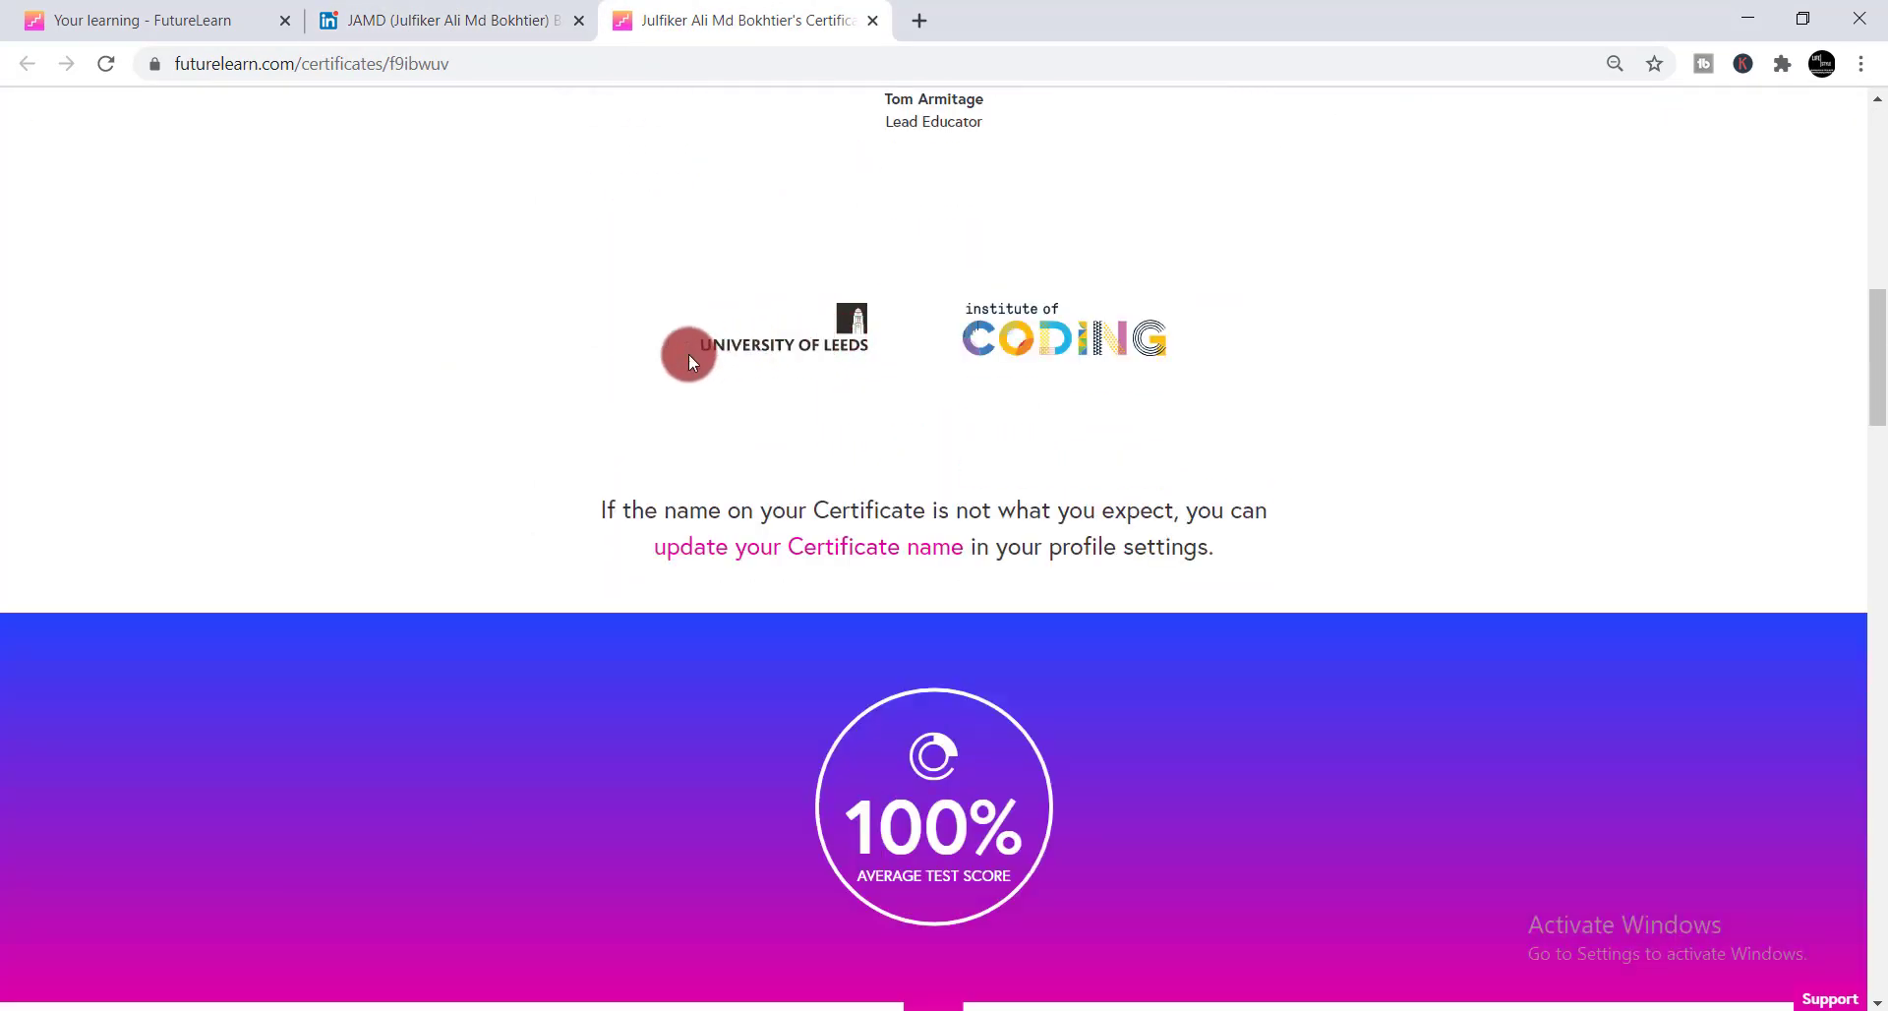
pyautogui.scroll(-6, 688, 358)
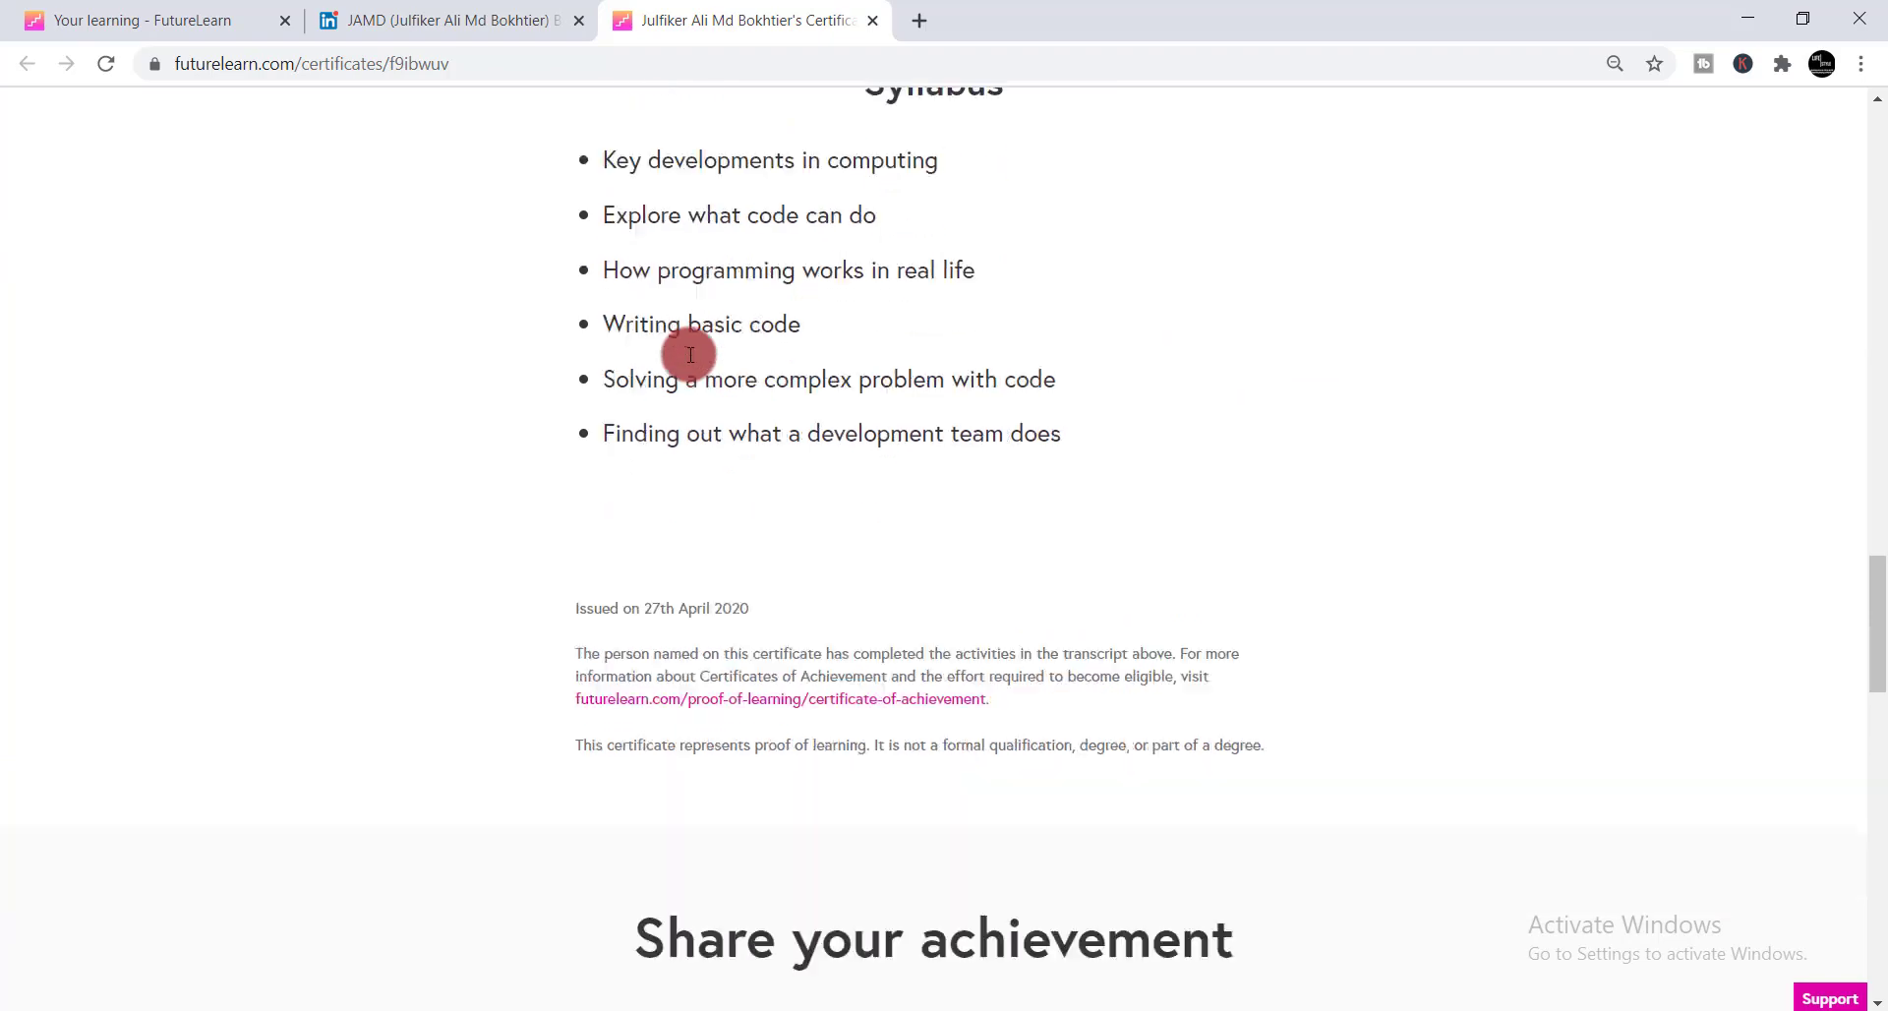